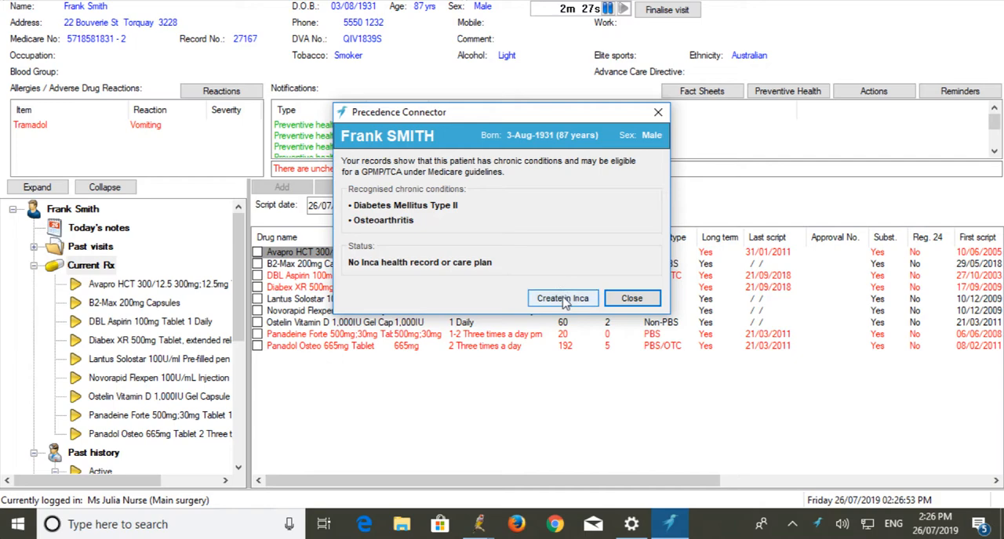
Start creating the patient's health record in Inca with the second listed GP as primary care provider
left_click(563, 298)
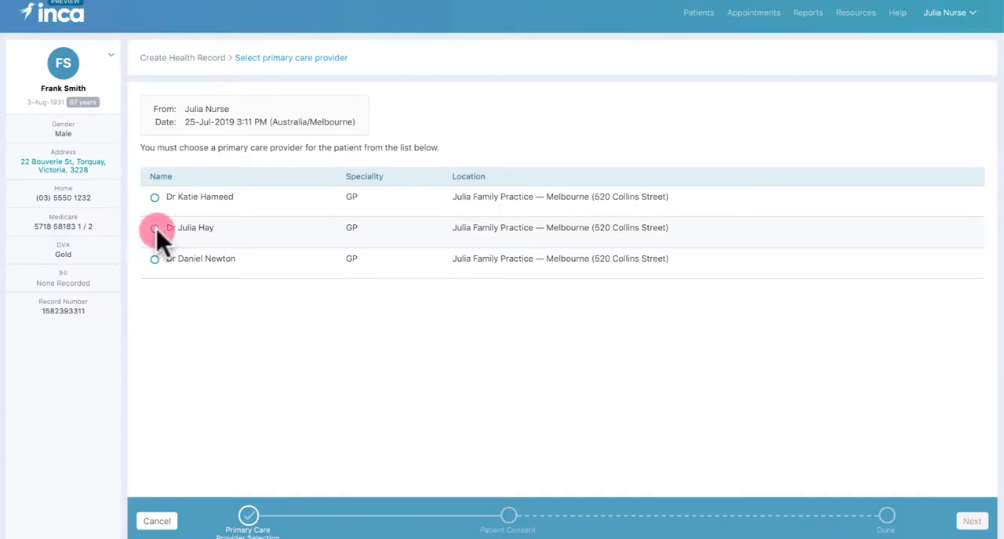
left_click(157, 229)
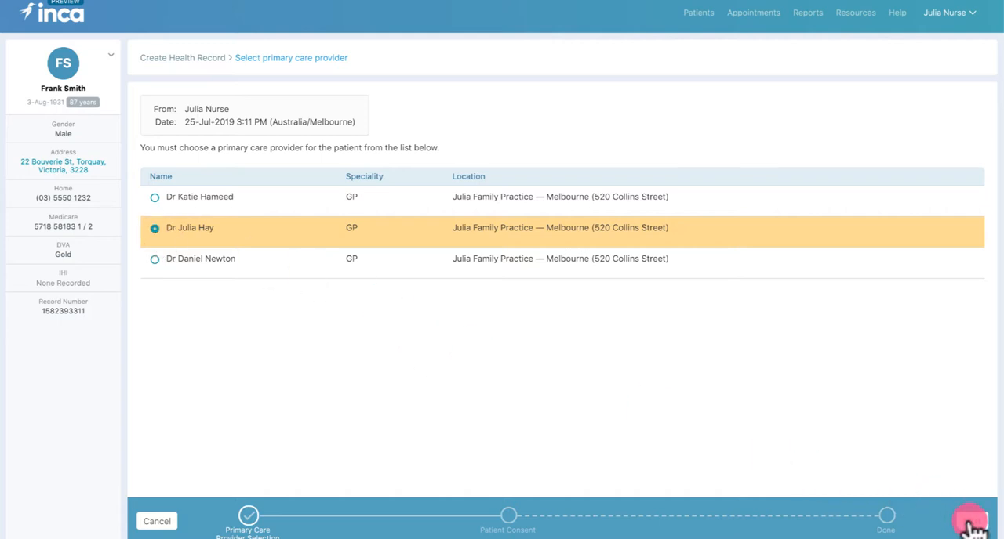
left_click(971, 521)
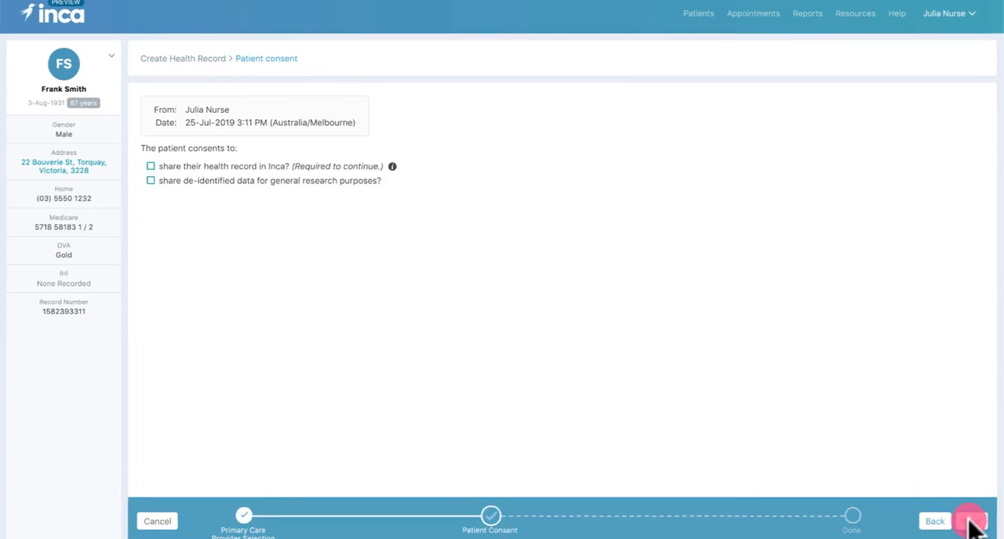
Record consent to share the health record in Inca and create the record with enrolment in the HCH Risk Stratification program
left_click(150, 166)
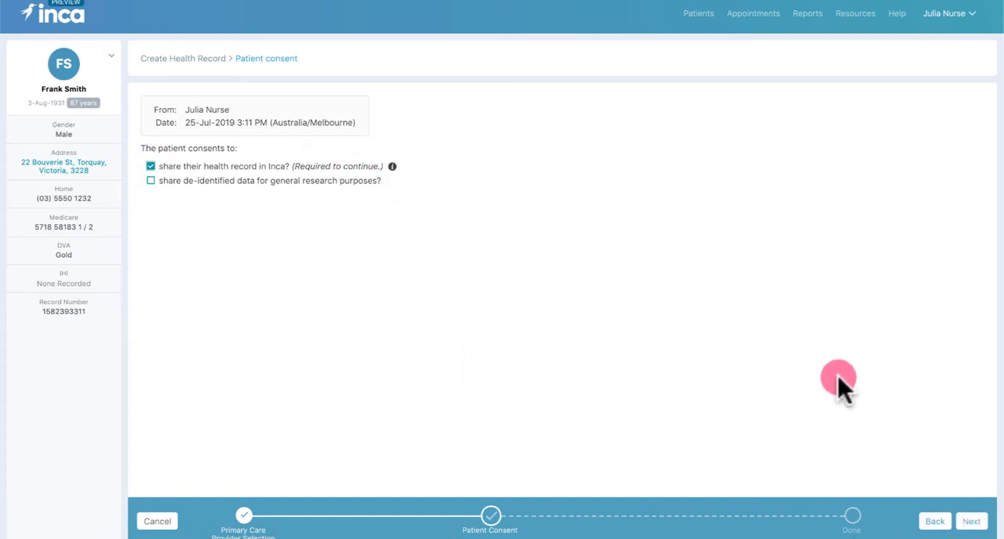
left_click(971, 521)
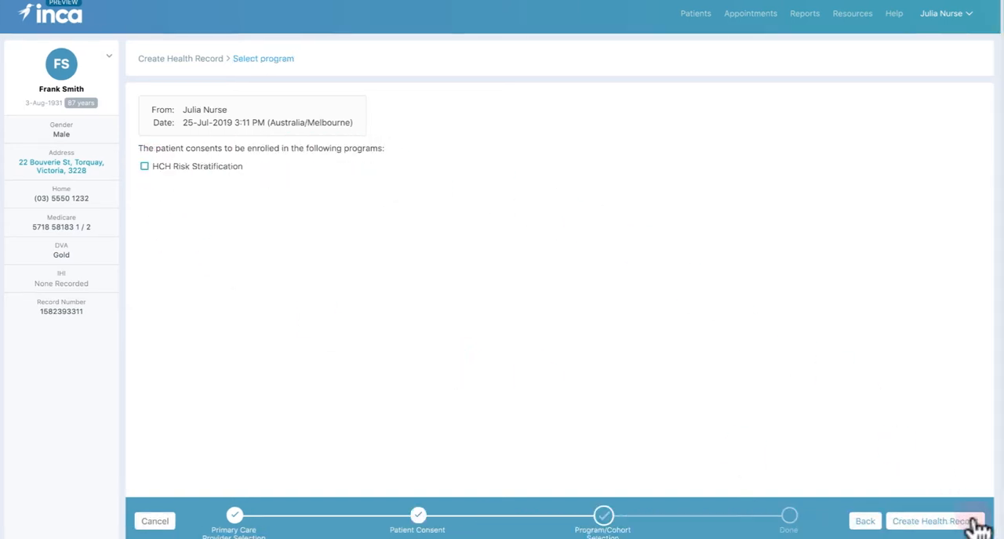
left_click(146, 166)
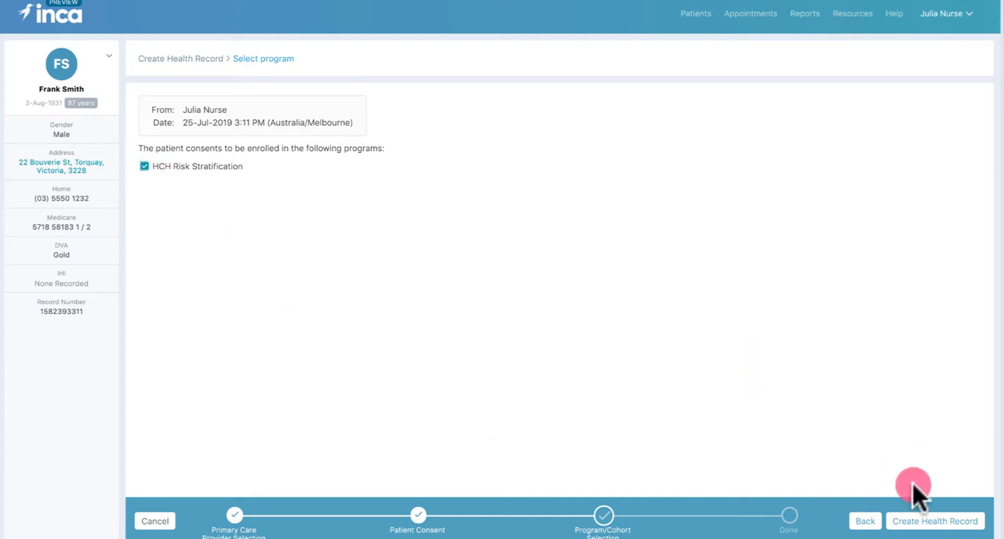
left_click(933, 522)
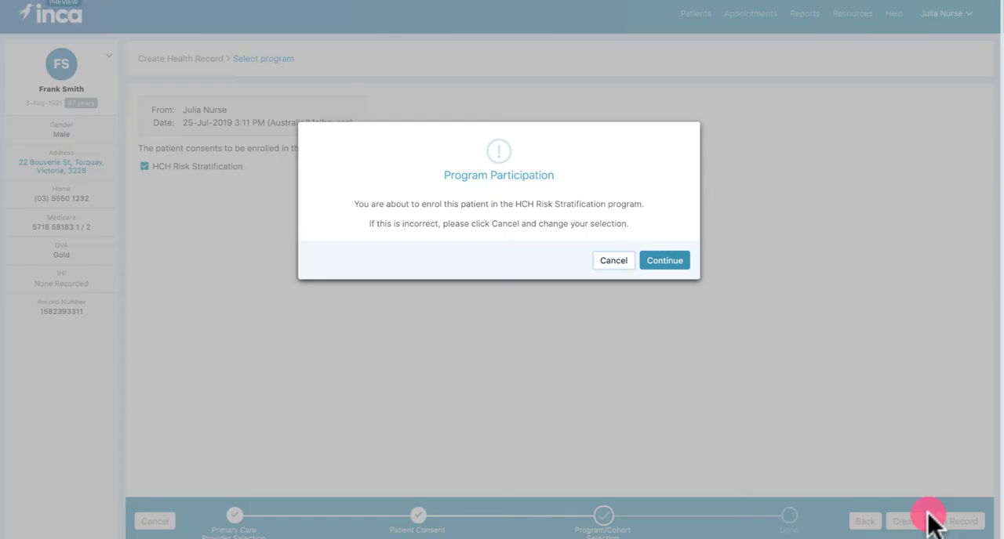
left_click(664, 259)
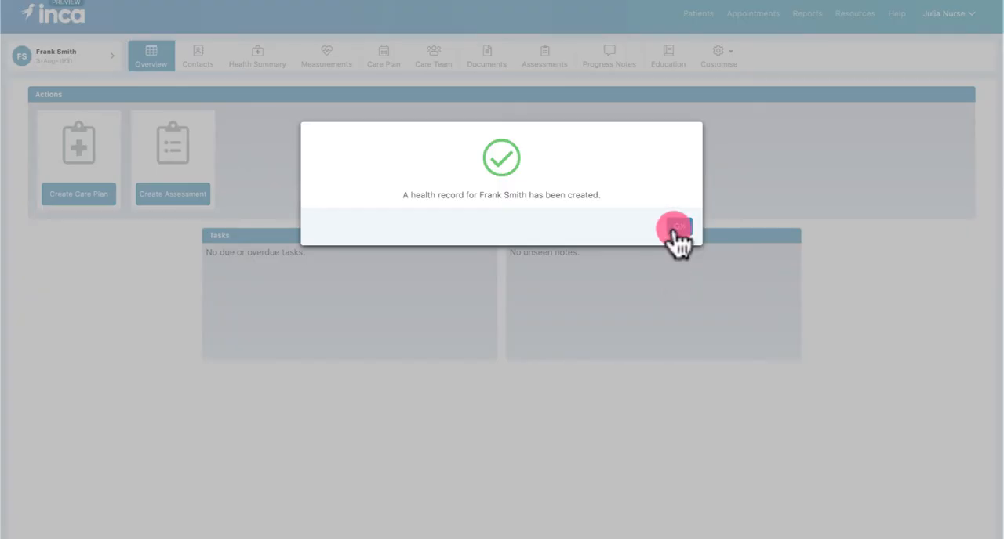
left_click(683, 228)
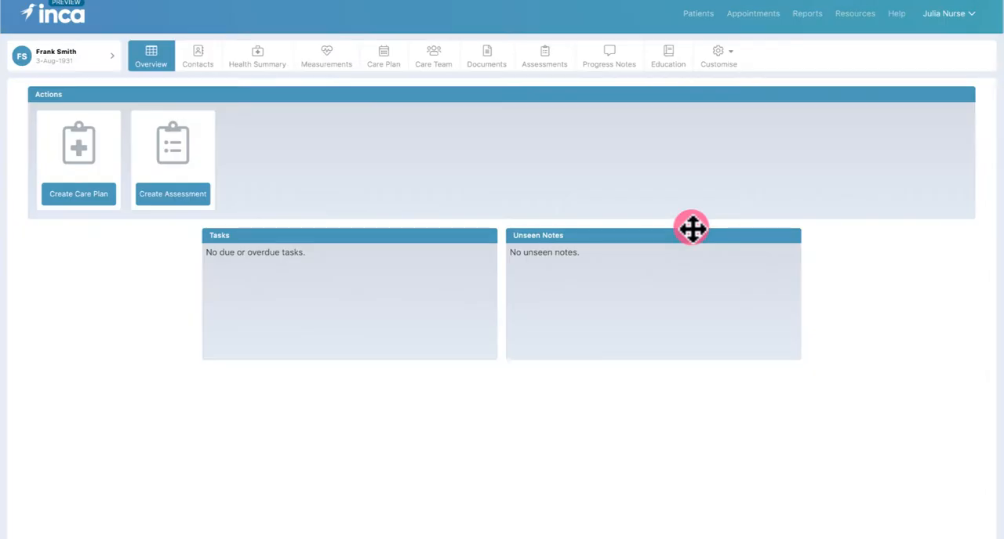
Start a Health Care Home Care Plan and confirm the patient's consent to its creation and sharing
left_click(88, 202)
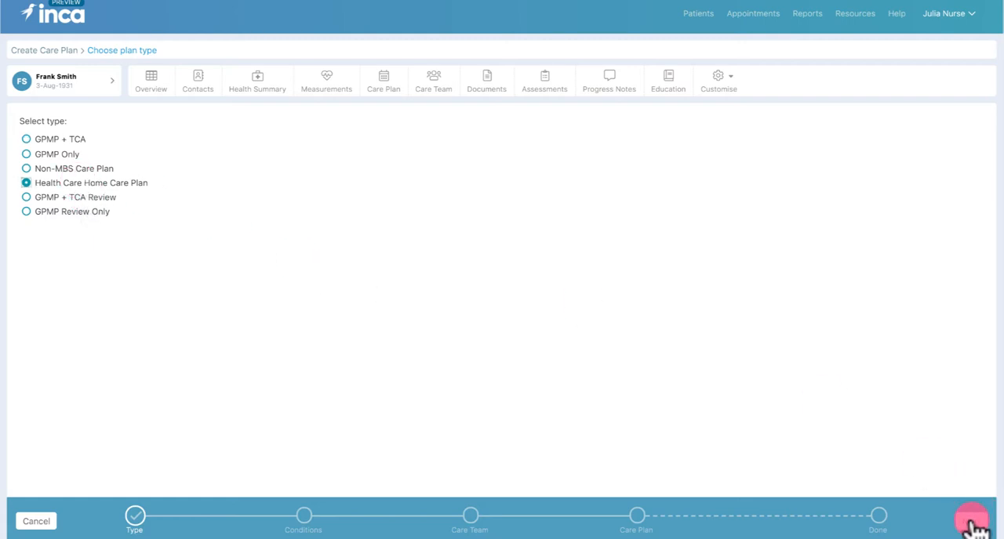
left_click(973, 524)
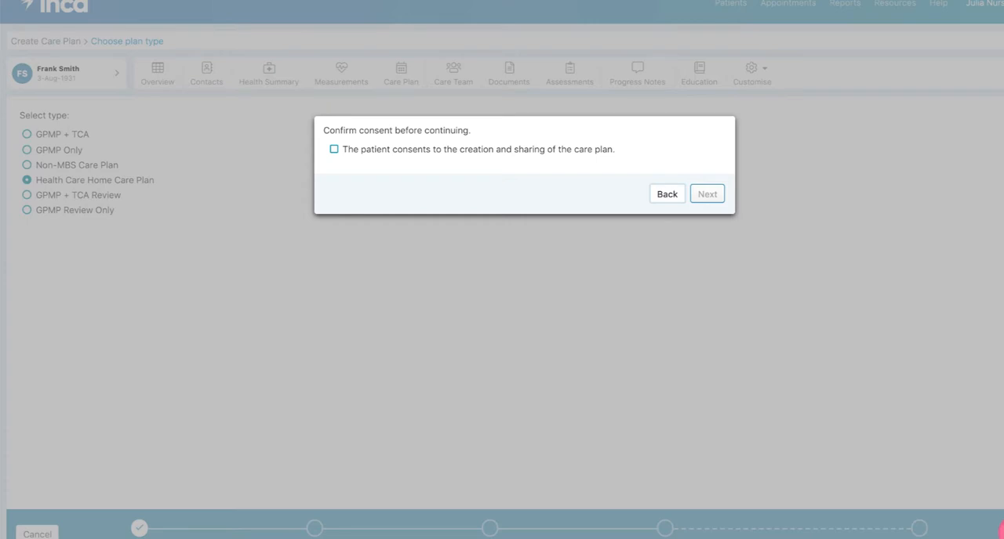
left_click(334, 149)
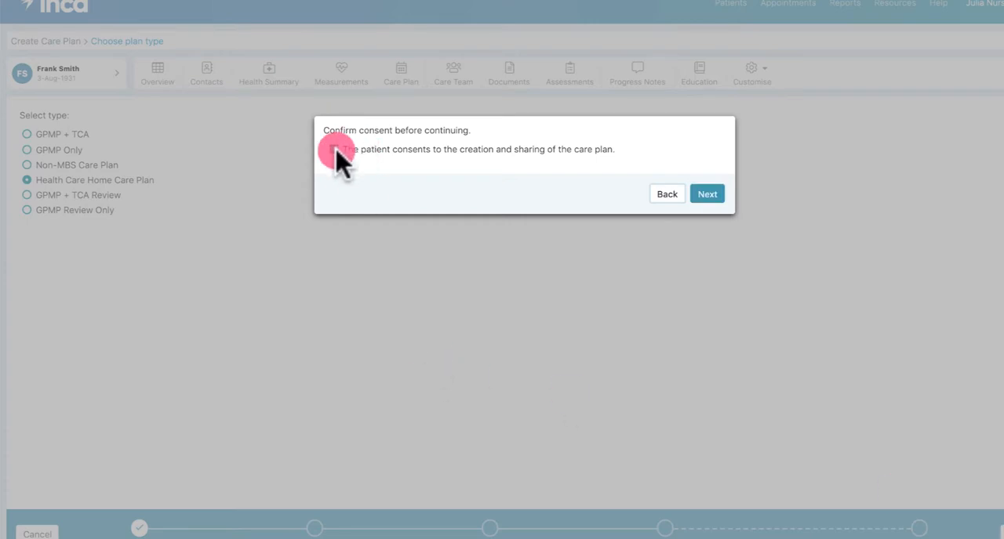
left_click(708, 195)
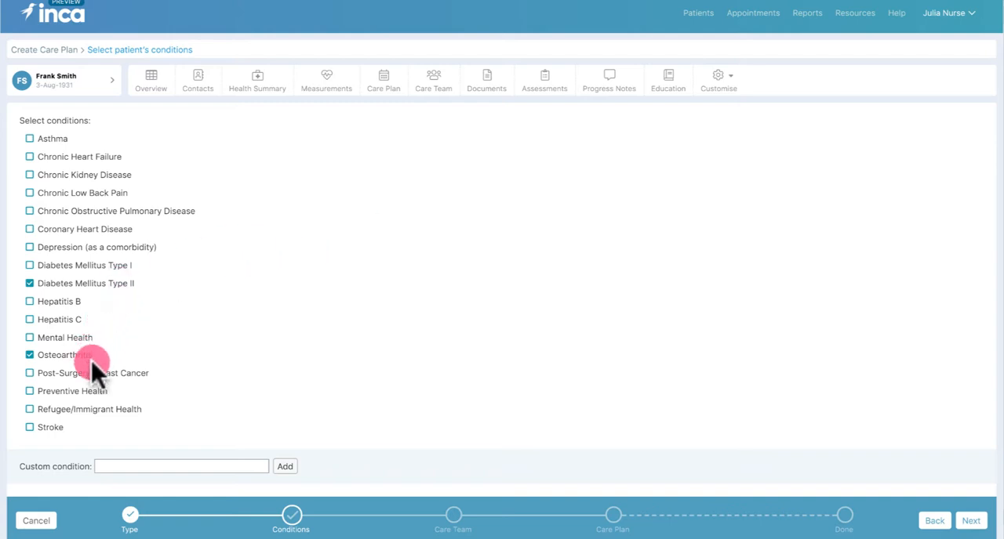
Add Epilepsy as a custom condition to the care plan and proceed to the care team
left_click(123, 469)
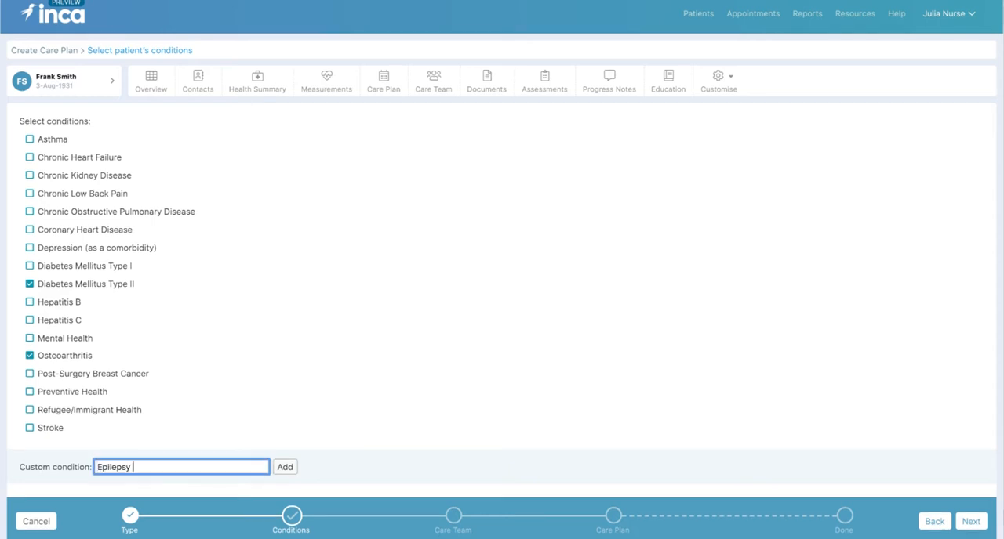
left_click(287, 468)
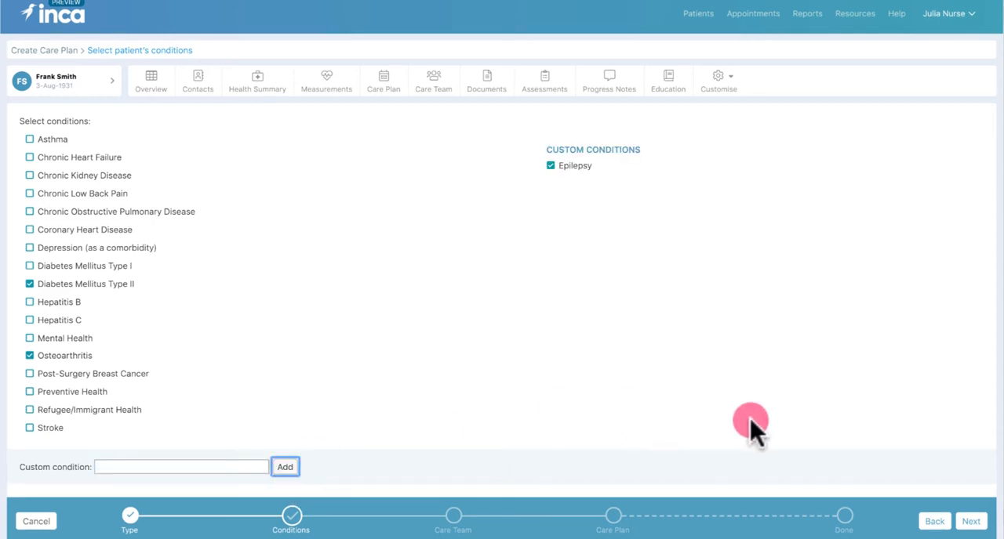
left_click(974, 523)
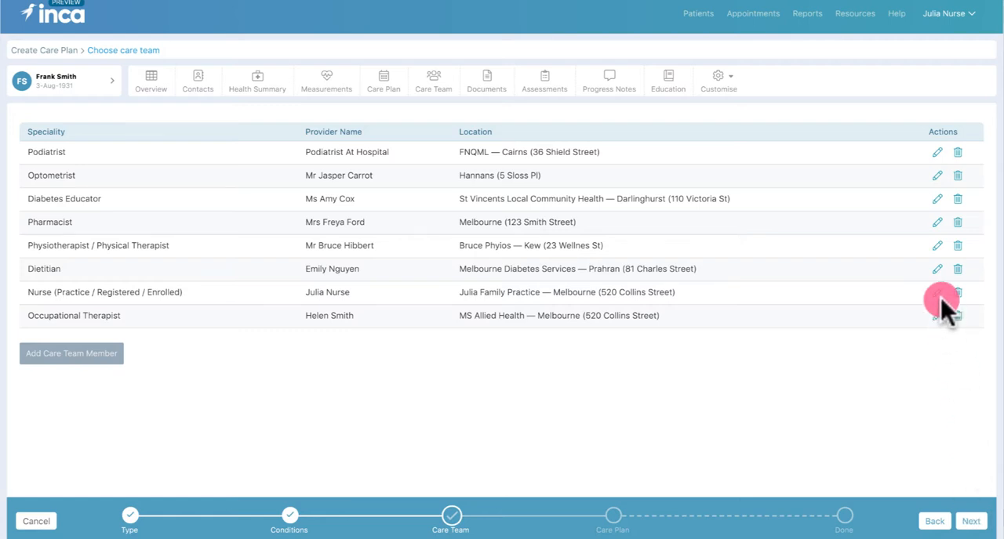
Change the care team's dietitian to the third listed preferred provider
left_click(935, 267)
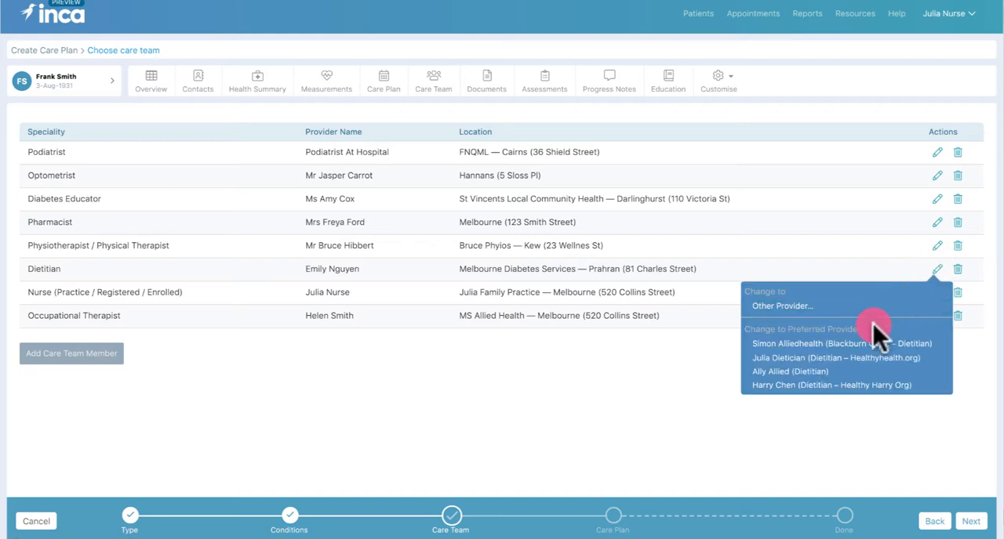
left_click(868, 371)
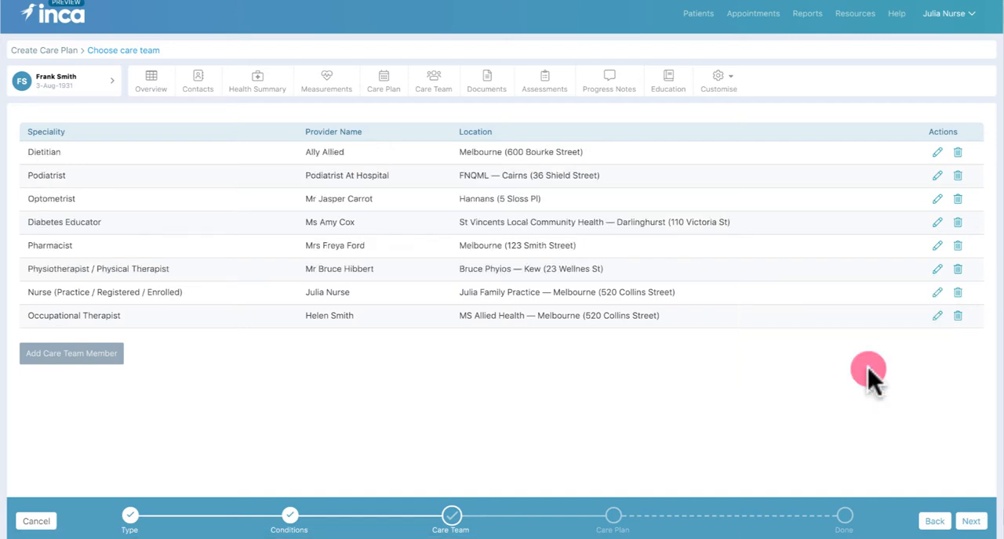
Change the optometrist to the Laubman & Pank provider in Melbourne, searching other providers in Victoria by postcode 3000
left_click(938, 198)
left_click(894, 235)
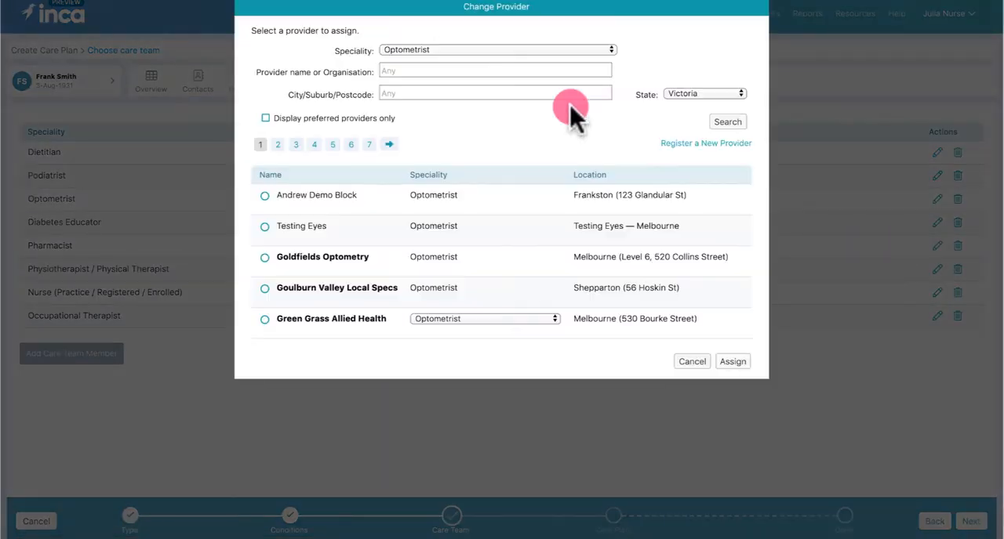
left_click(491, 71)
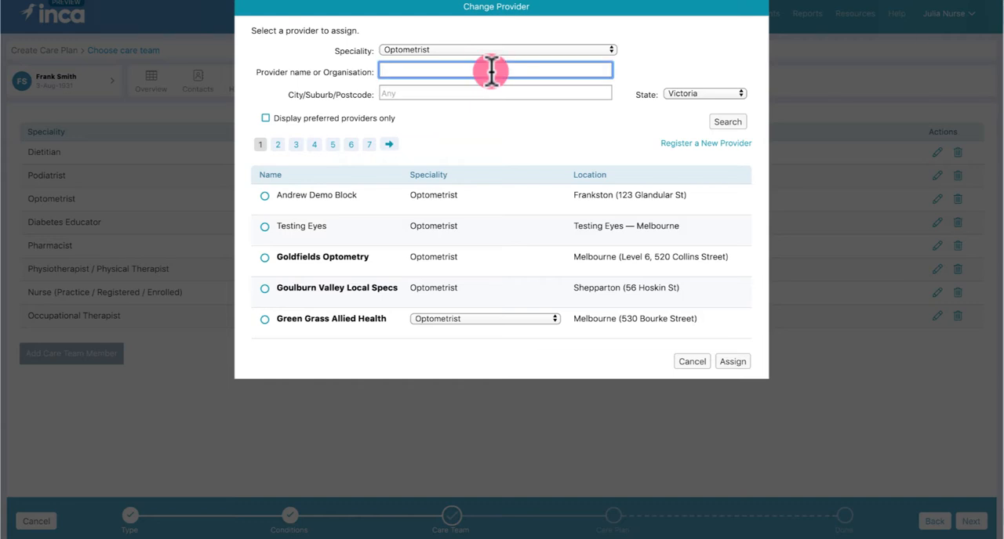
left_click(490, 94)
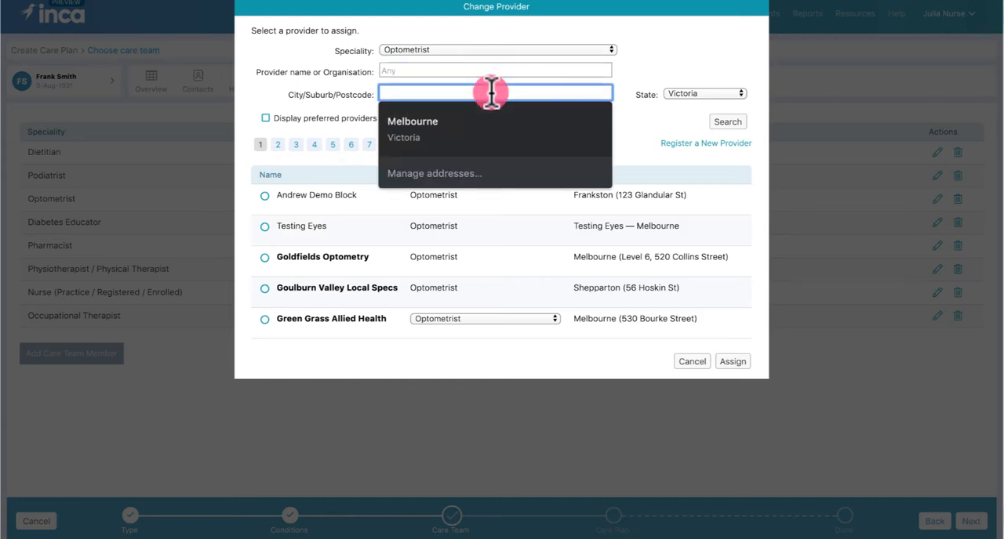
type("3000")
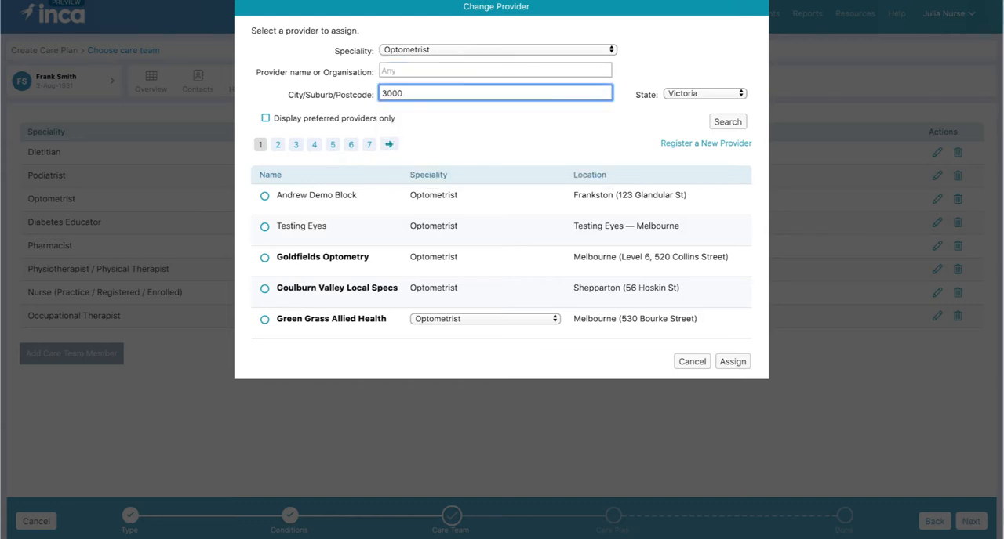
left_click(723, 122)
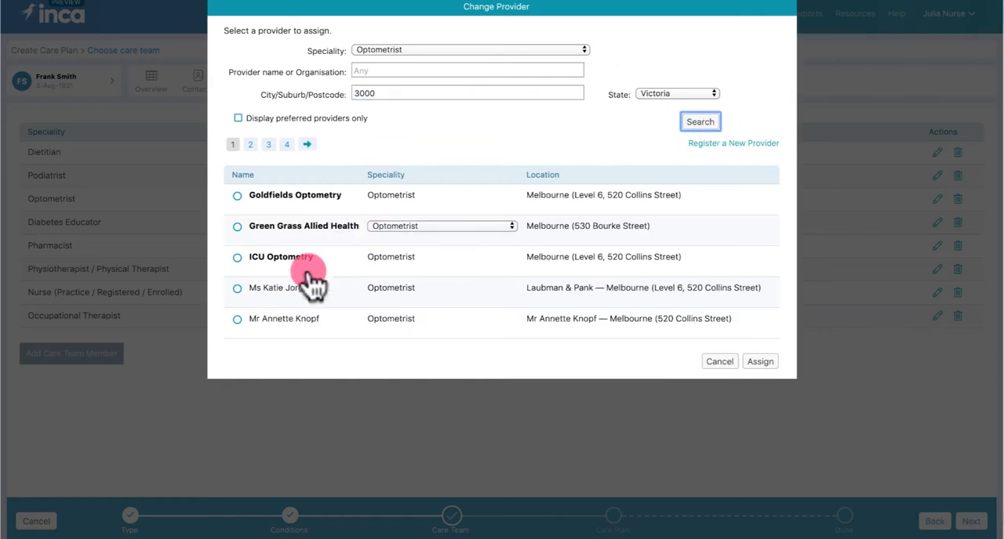
left_click(290, 302)
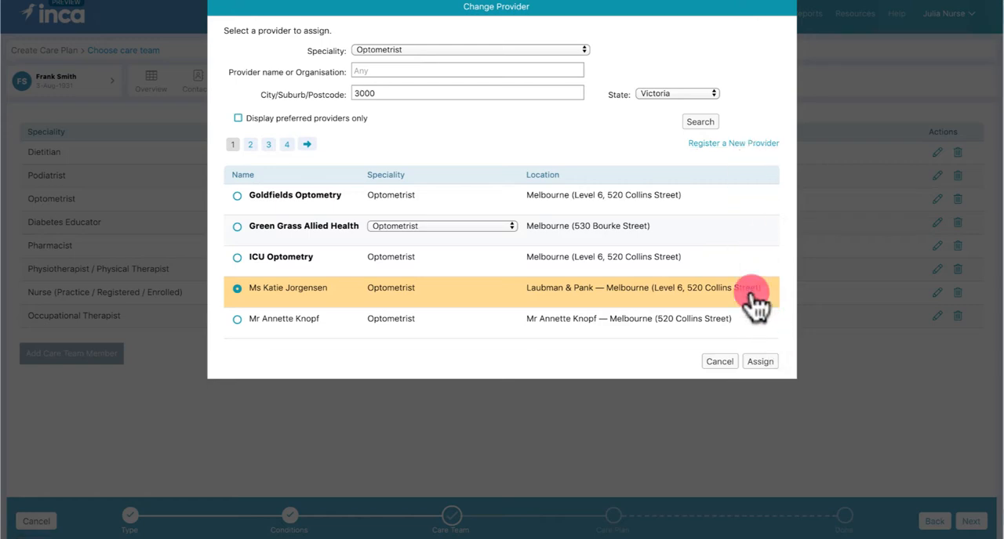
left_click(757, 361)
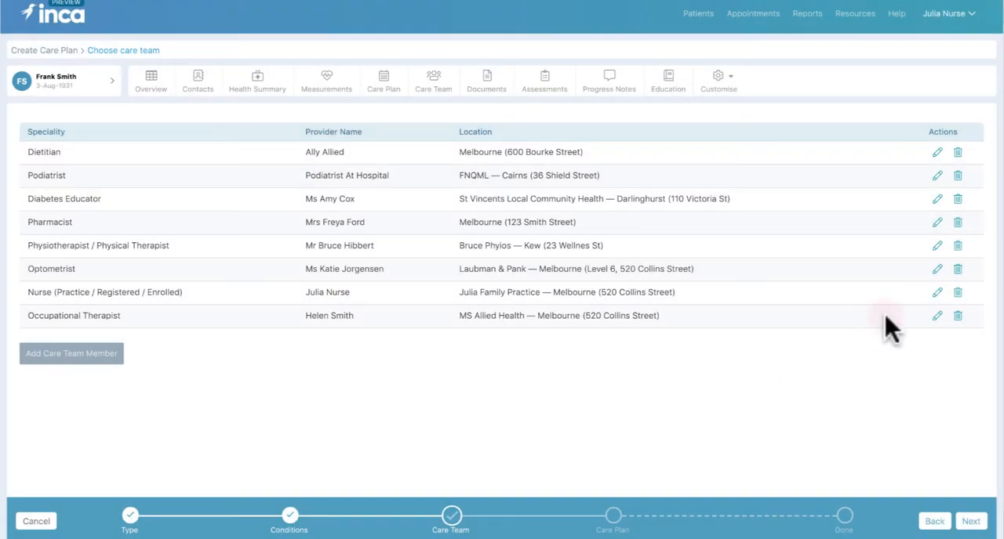
Remove the occupational therapist from the care team and view the form for adding a care team member
left_click(957, 316)
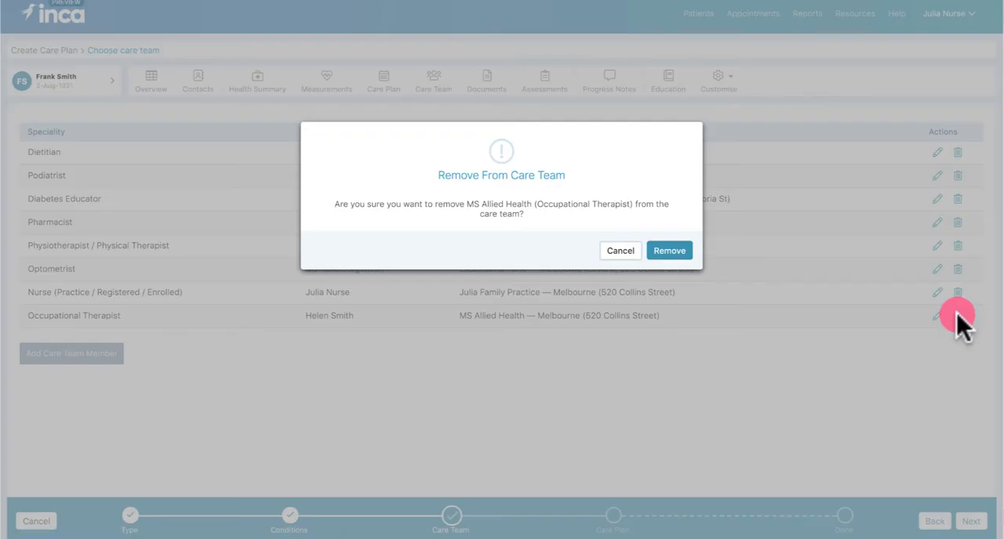
left_click(668, 251)
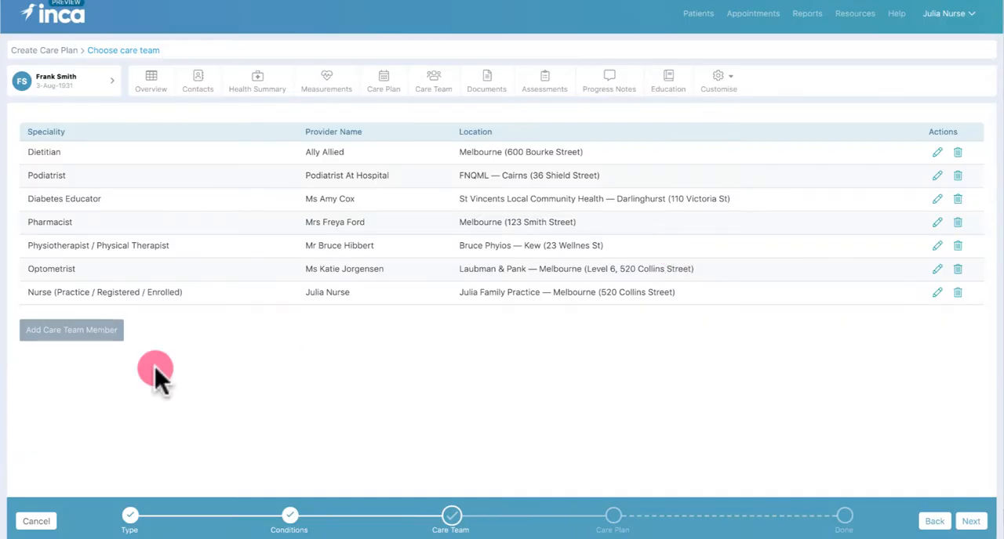
left_click(94, 329)
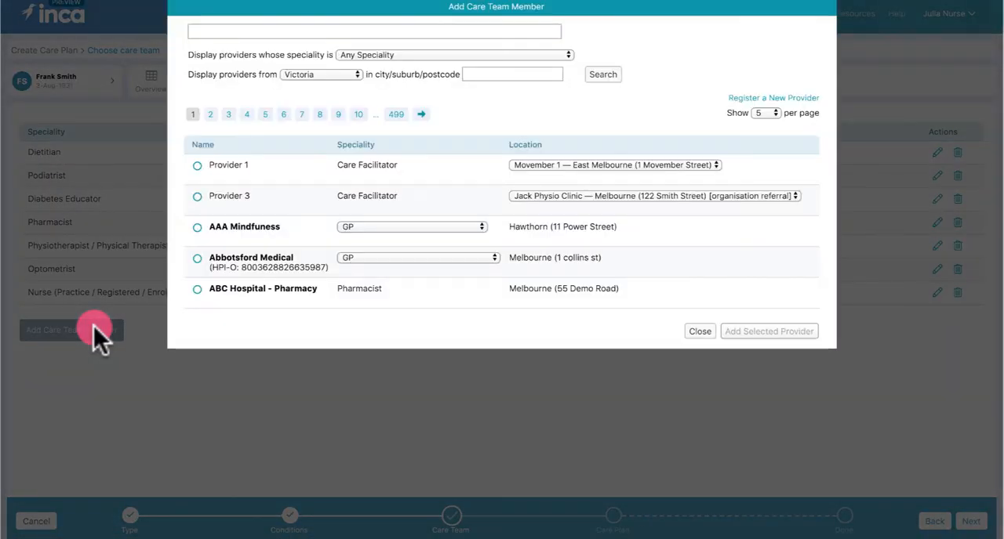
left_click(700, 331)
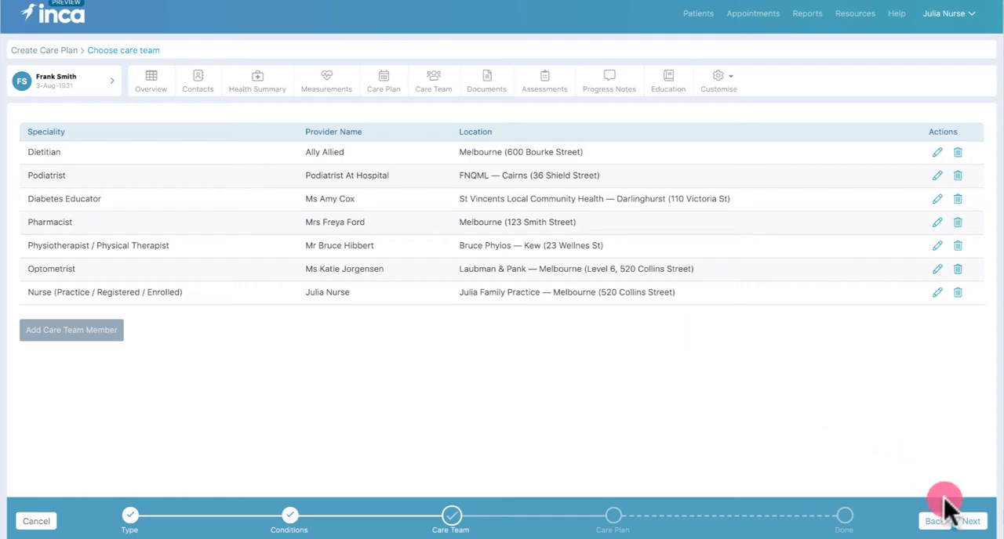
Set the care plan's next review date to 25/10/2019 and continue to the care plan
left_click(970, 522)
left_click(462, 180)
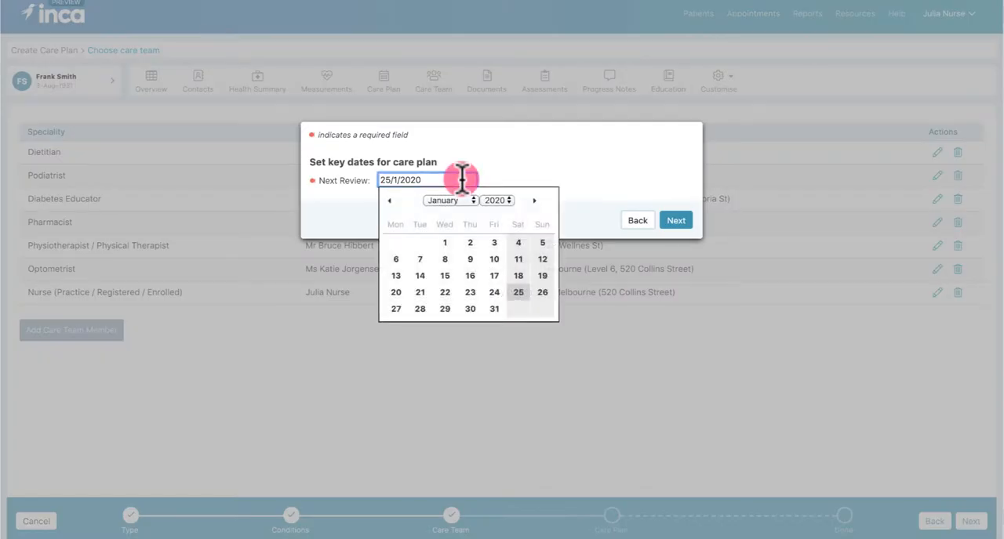
left_click(390, 202)
left_click(390, 202)
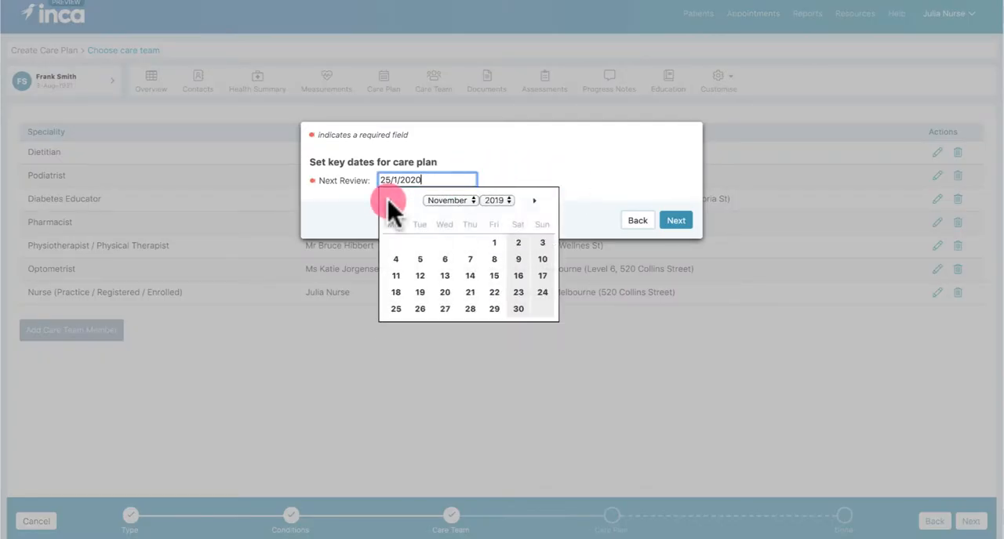
left_click(390, 202)
left_click(494, 292)
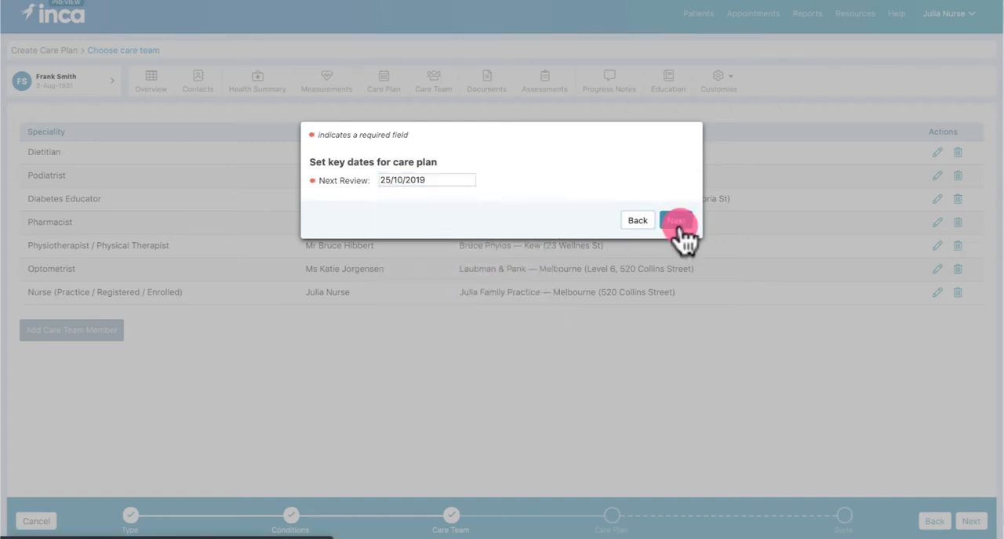
left_click(671, 220)
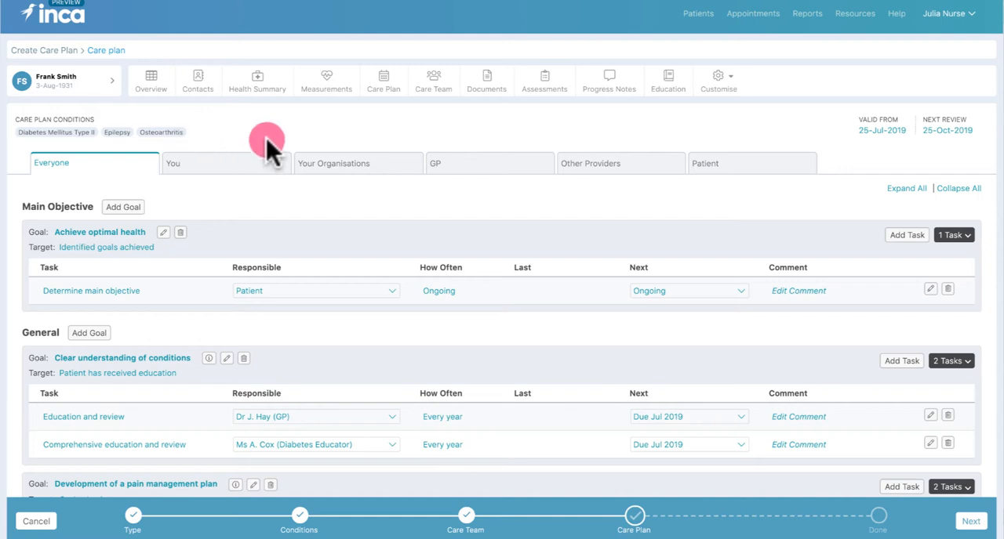
Rename the "Action to achieve target" task under the Maintain healthy diet goal to "Follow FODMAP diet"
scroll(791, 225, "down", 5)
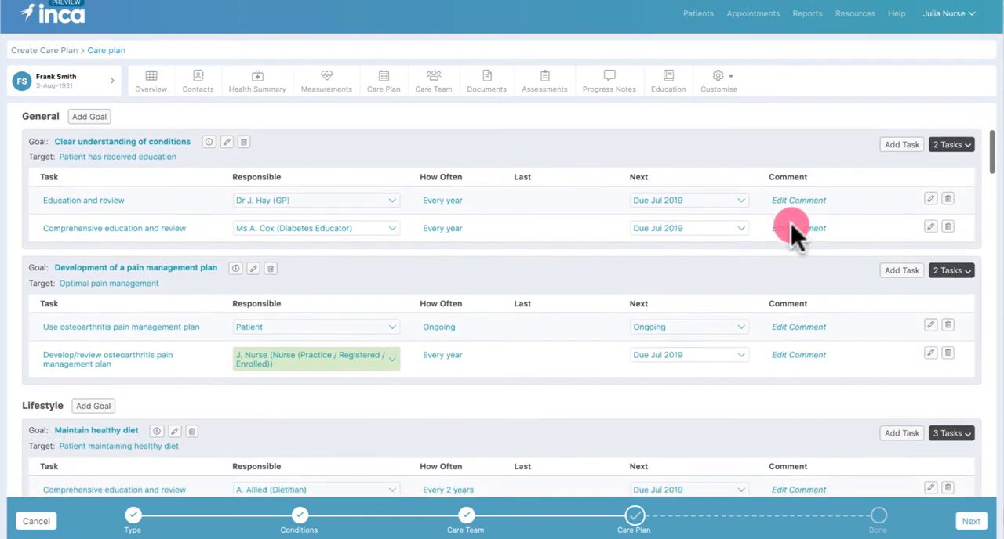
scroll(790, 224, "down", 3)
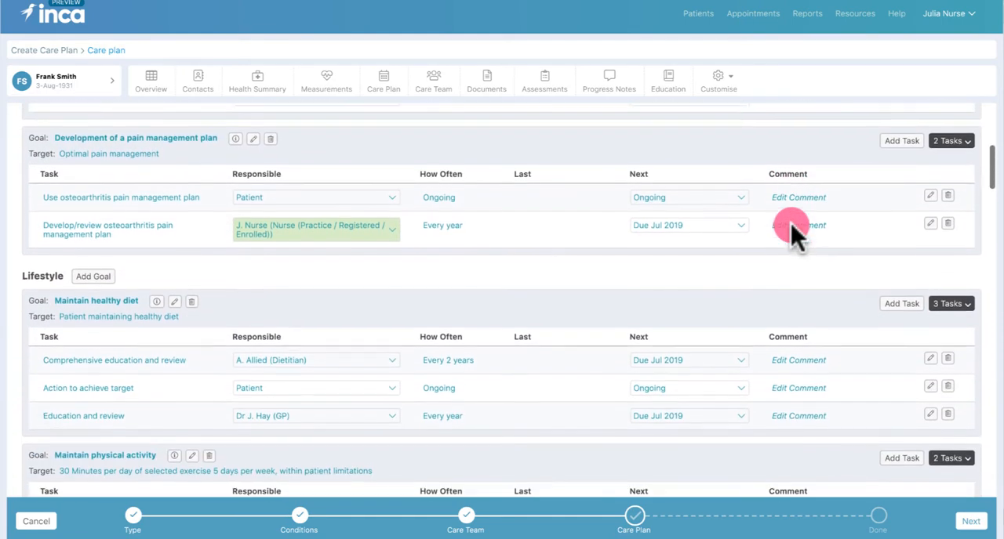
left_click(115, 387)
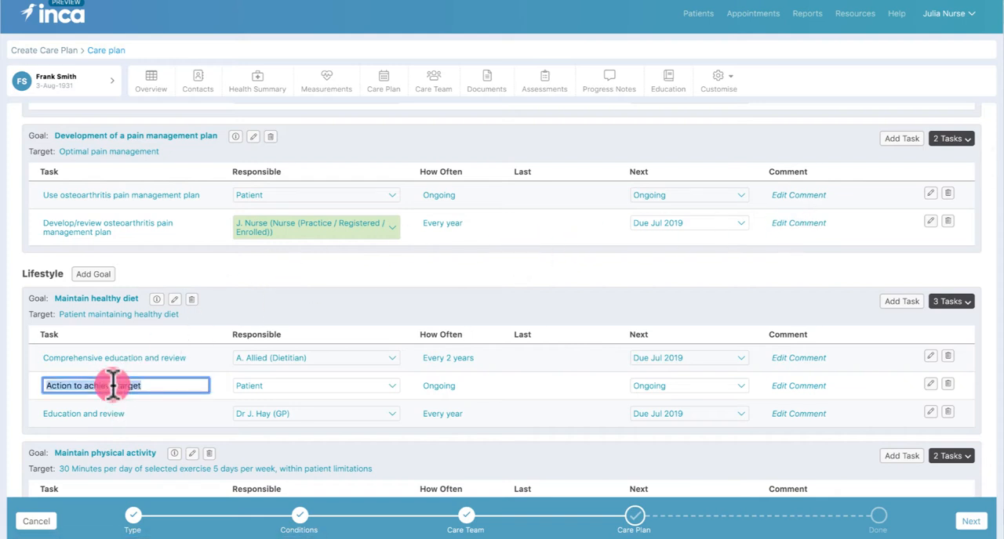
type("Follow FODMAP diet")
left_click(210, 383)
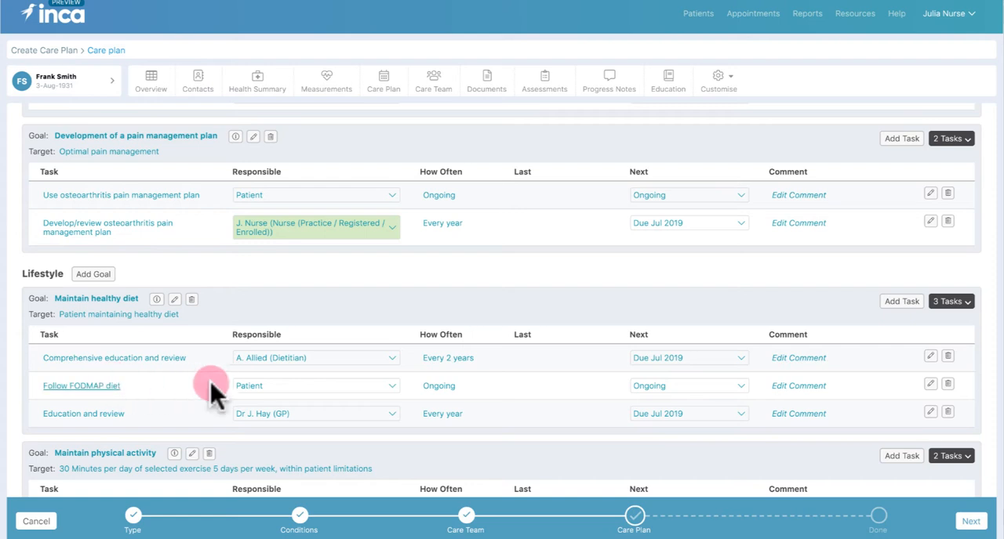
Assign the Maintain healthy diet goal's comprehensive education and review to the Melbourne Diabetes Services dietitian, repeating every 1 year
left_click(391, 358)
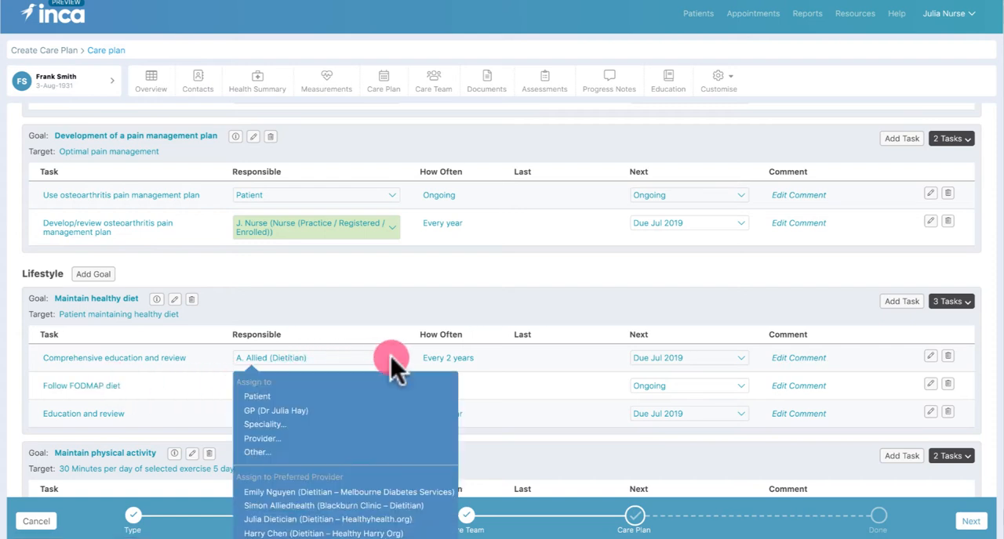
left_click(302, 492)
left_click(452, 359)
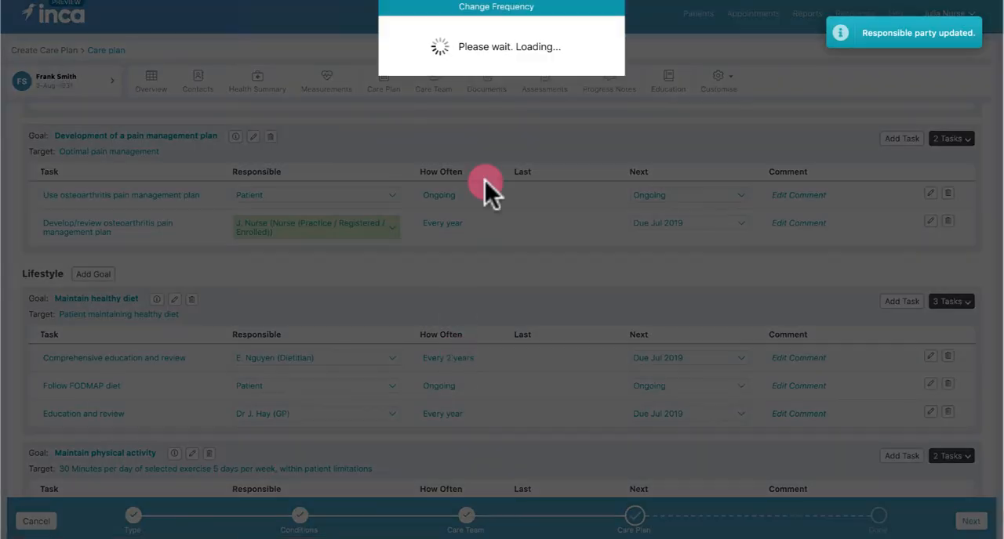
left_click(508, 81)
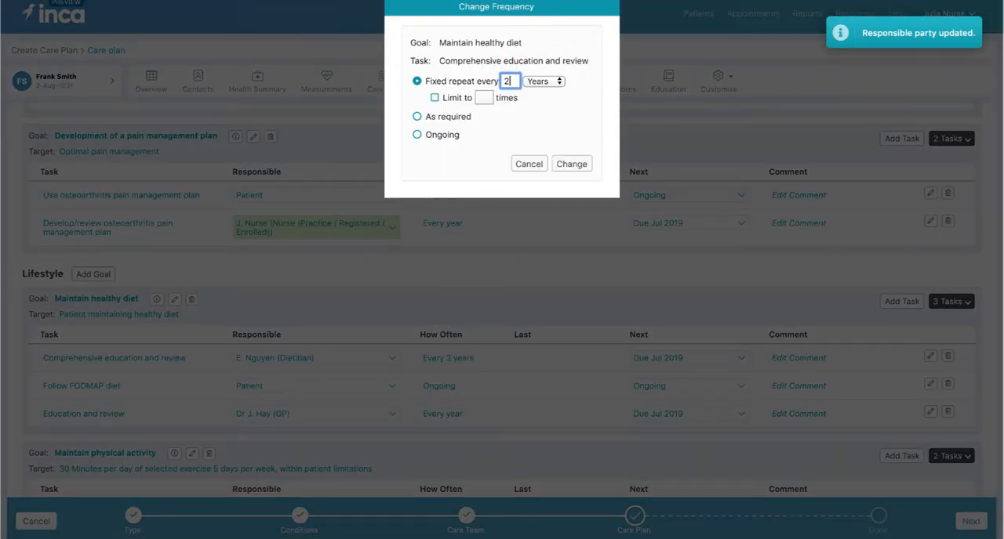
type("1")
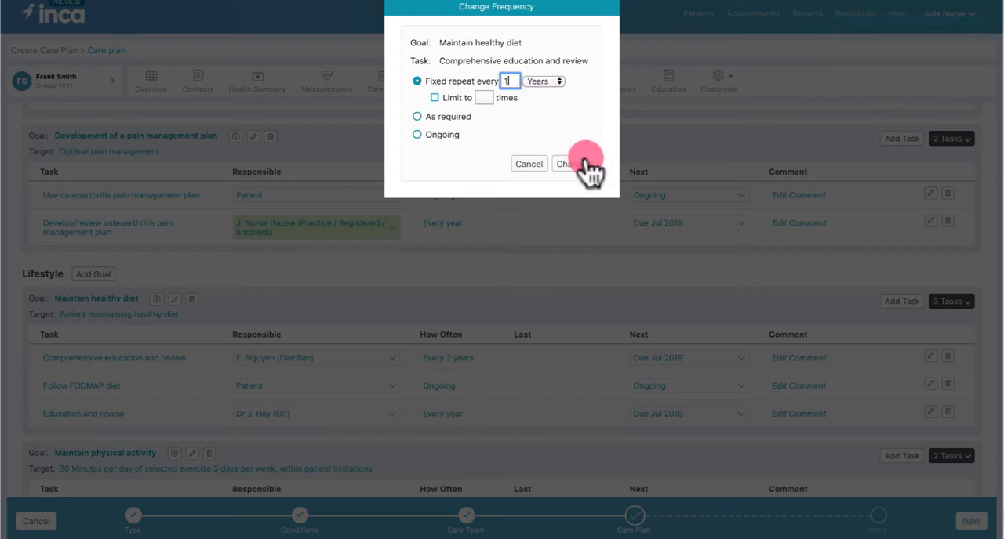
left_click(579, 164)
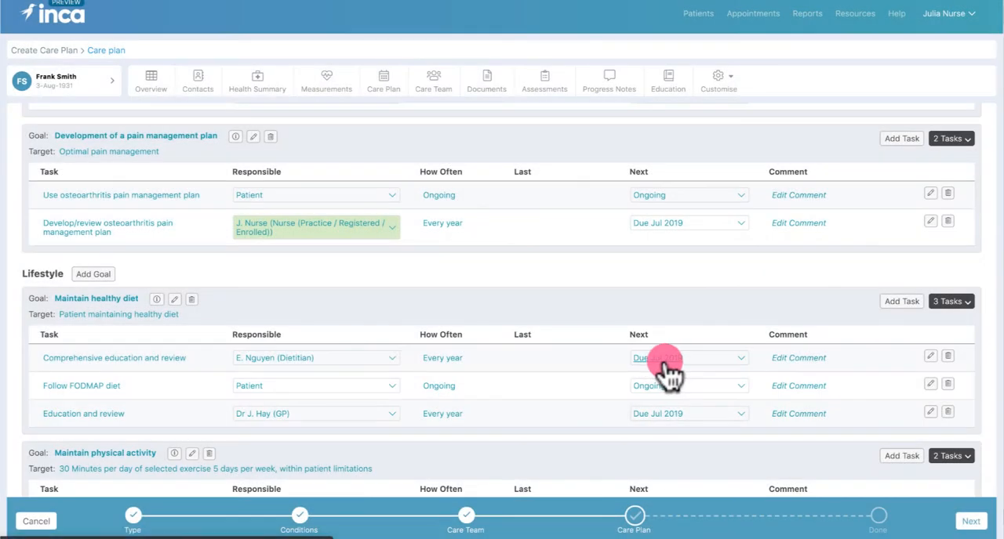
Record an appointment with progress Attended for the healthy diet comprehensive education and review task
left_click(671, 392)
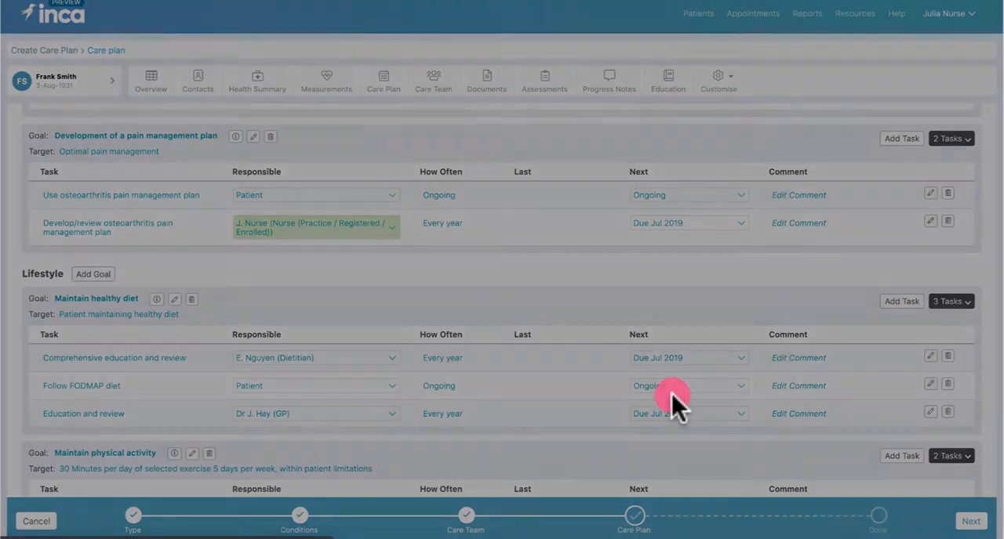
left_click(403, 193)
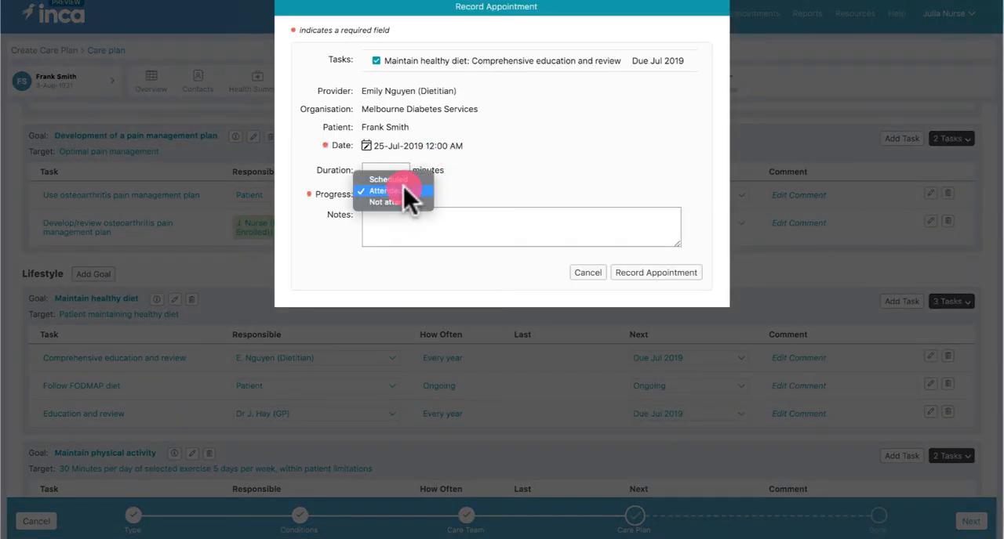
left_click(403, 190)
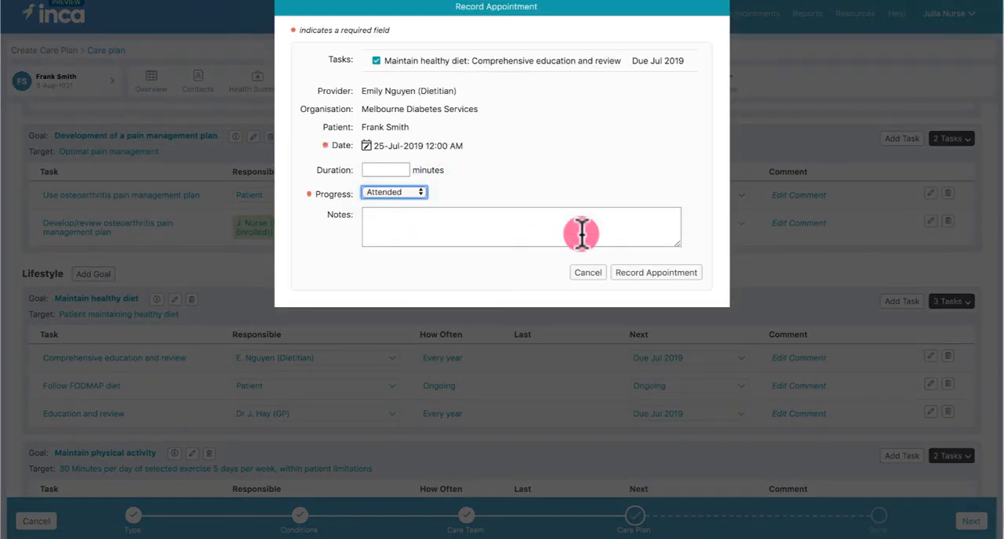
left_click(684, 272)
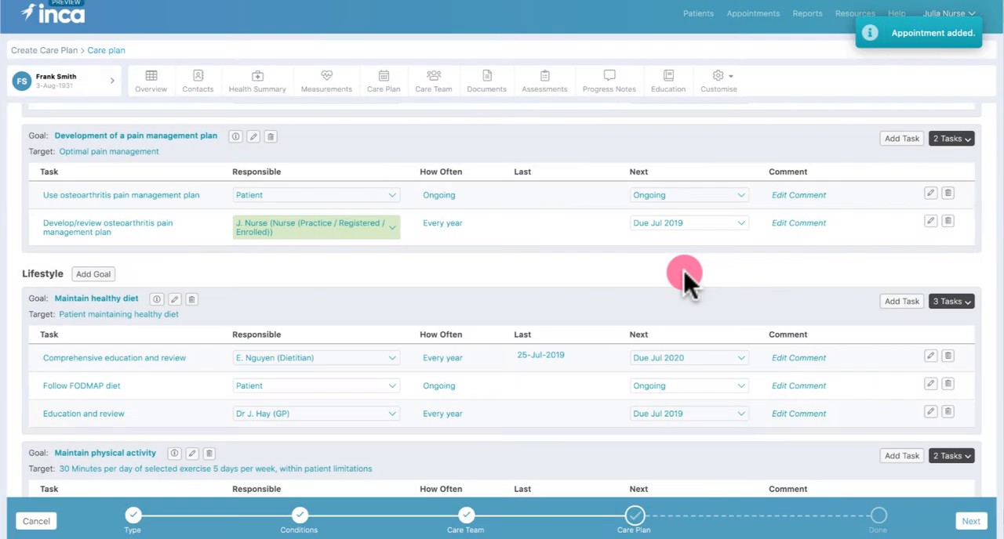
Add the comment "Discussed FODMAP diet with patient" to the healthy diet comprehensive education and review task
left_click(812, 359)
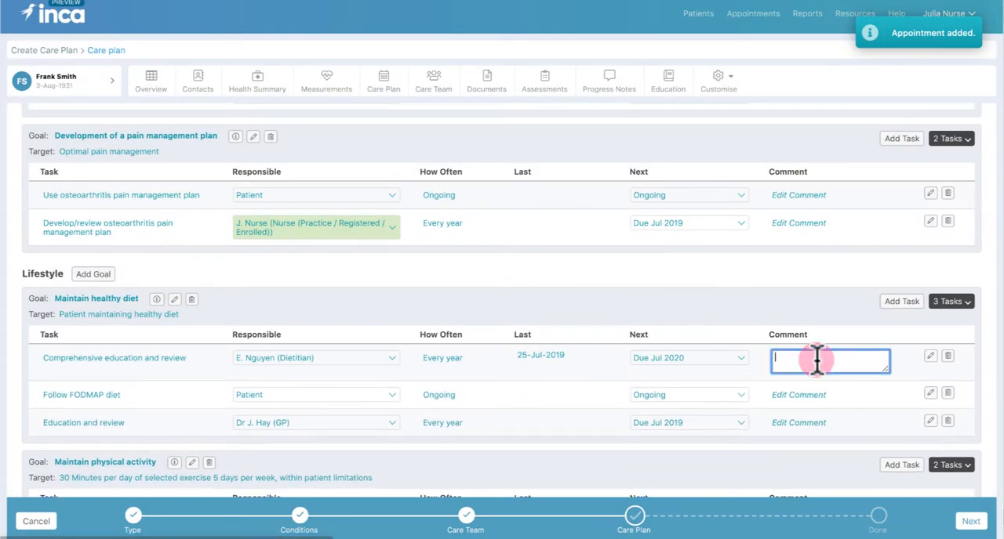
type("Discussed FODMAP d")
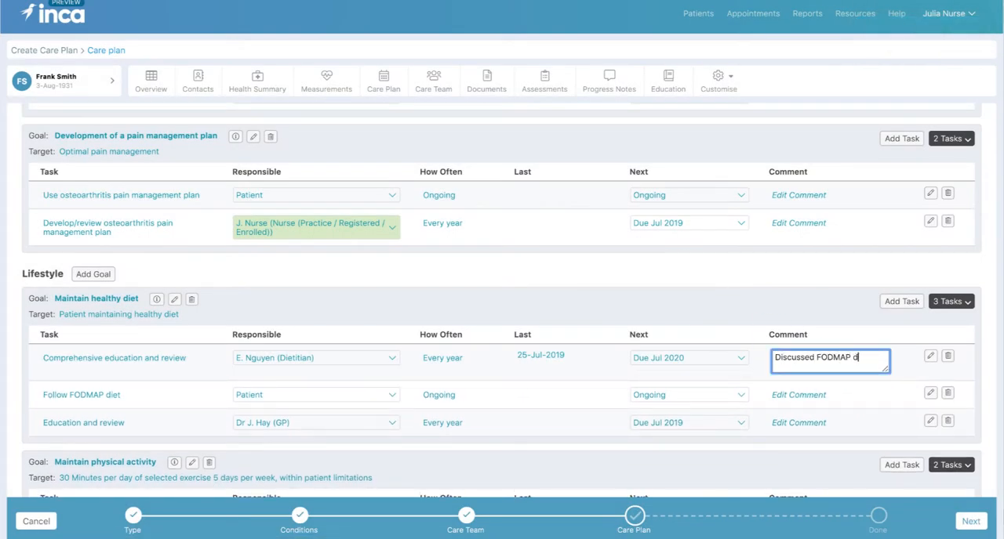
type("iet with patient")
key("Return")
Remove the Maintain physical activity goal and the Education and review task under Maintain healthy diet
scroll(882, 383, "down", 2)
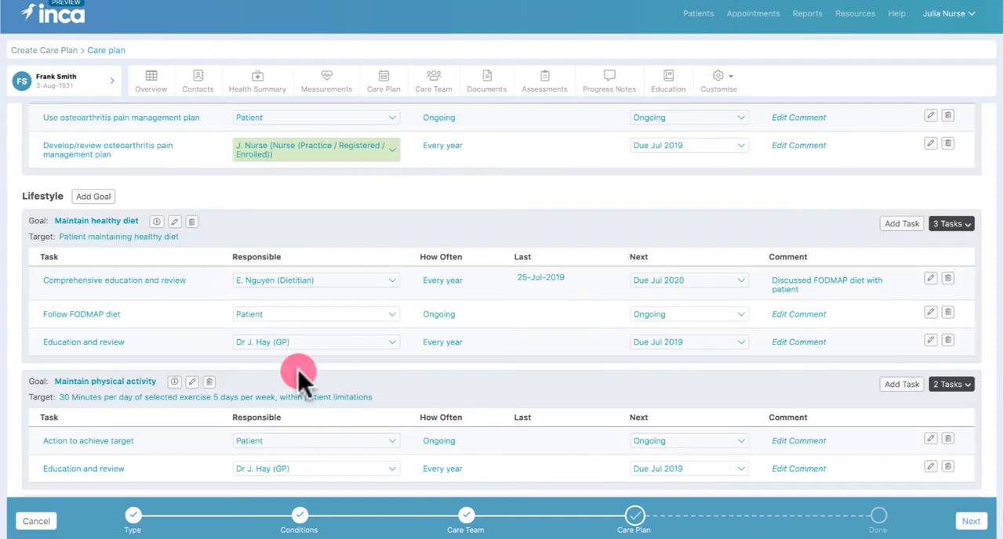
left_click(209, 381)
scroll(488, 415, "up", 2)
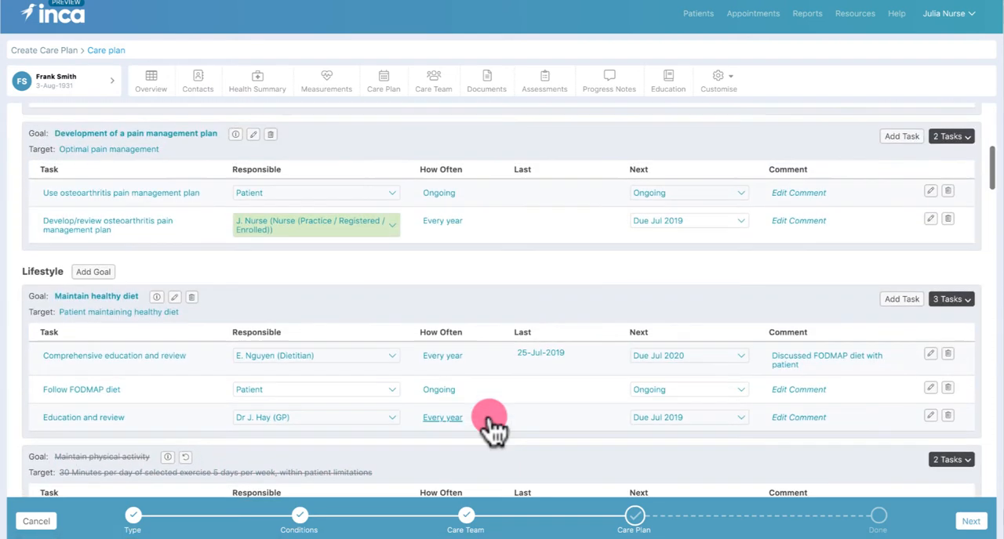
left_click(948, 416)
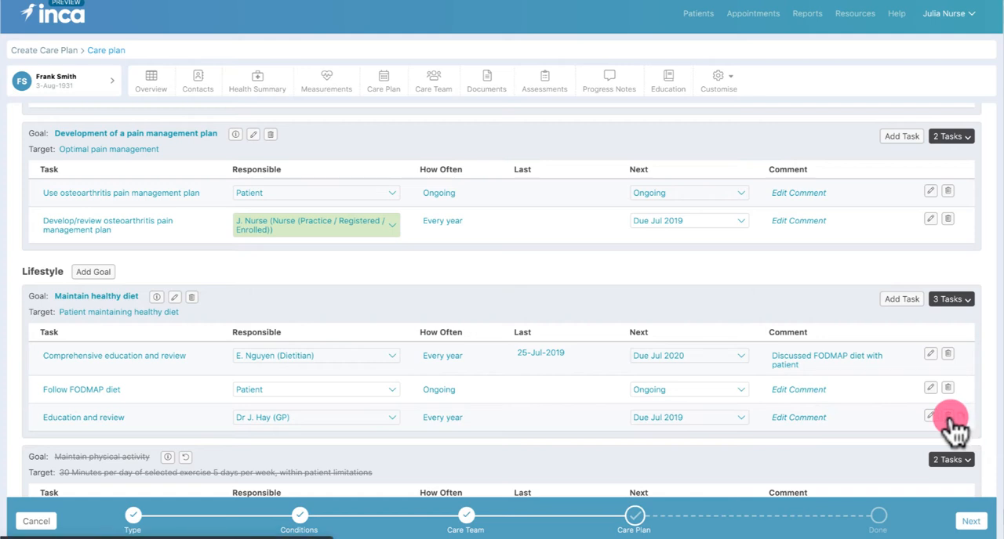
Add a "Reduce Sugar Intake" task to the Maintain healthy diet goal and assign it to the patient
left_click(900, 300)
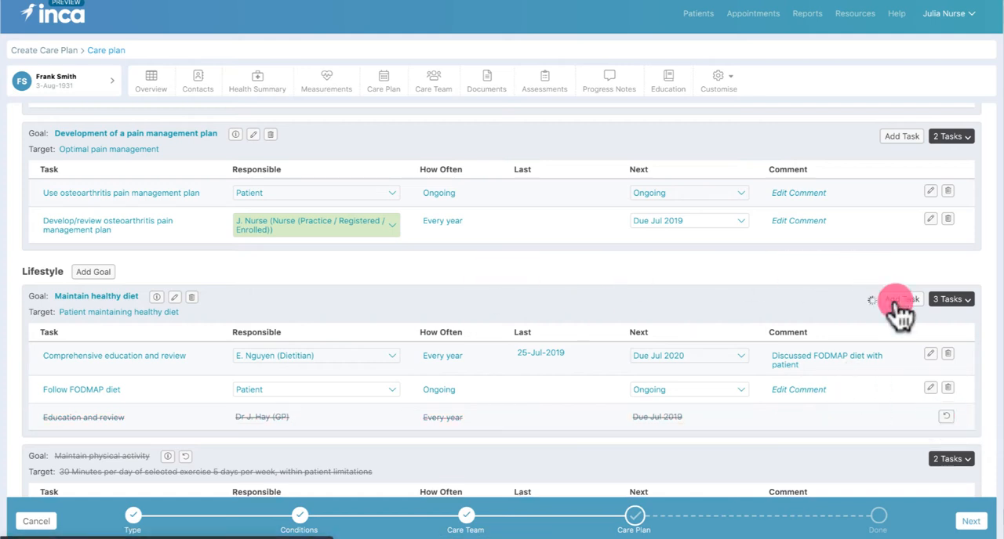
left_click(103, 445)
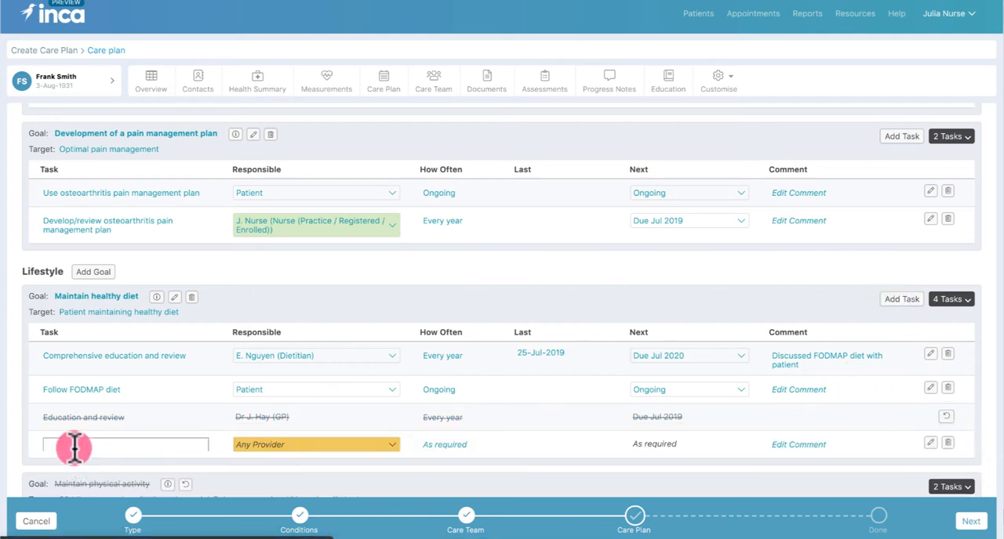
type("Rec")
type("uce Sugar intake")
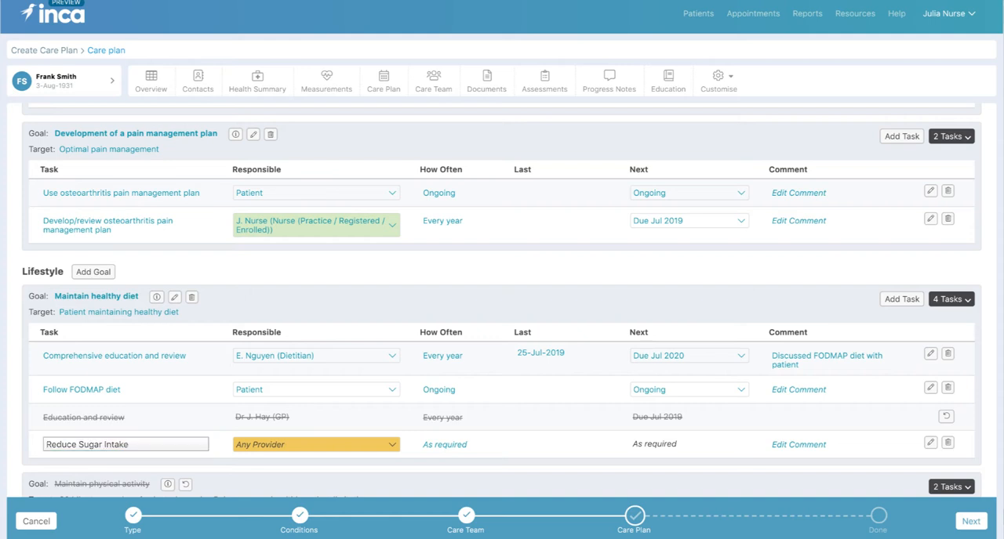
key("Return")
left_click(271, 440)
left_click(247, 464)
View the pre-defined goals available in the Lifestyle category and leave without adding one
left_click(94, 273)
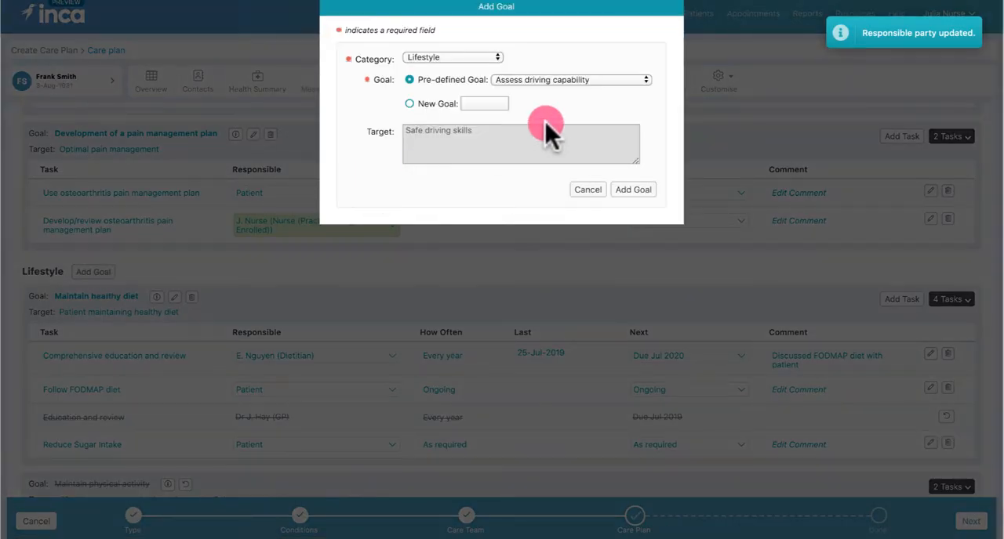
left_click(646, 78)
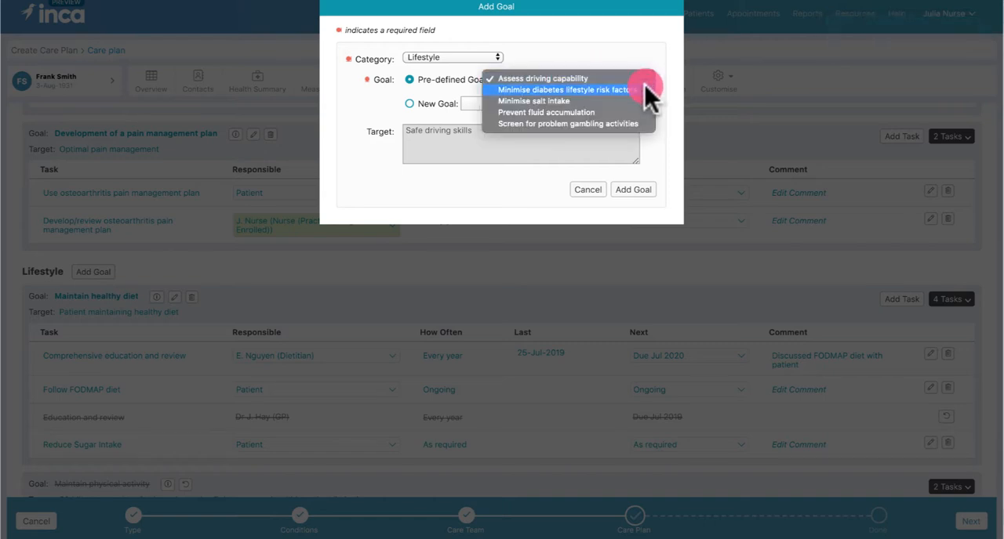
left_click(637, 196)
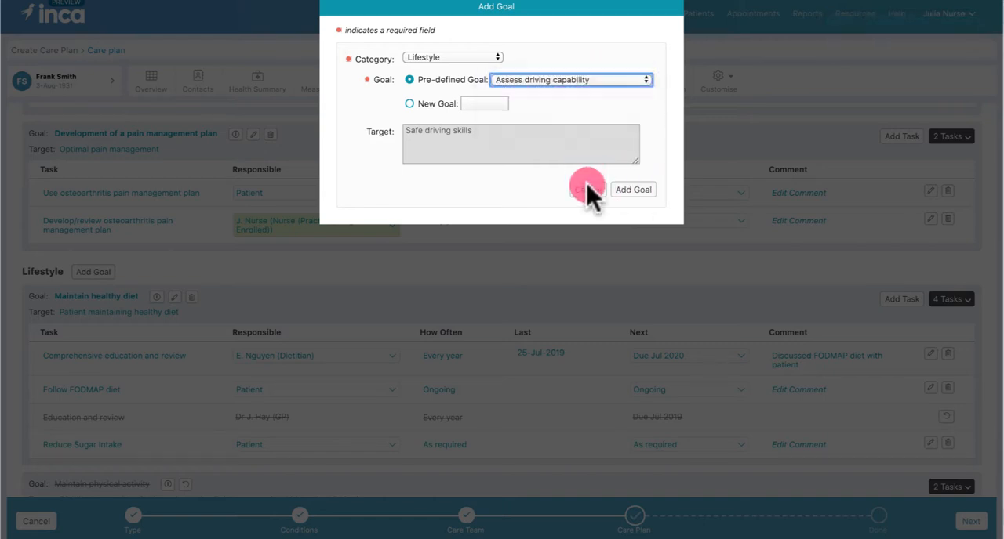
left_click(588, 190)
Continue from the completed care plan and approve it on behalf of the primary care provider
scroll(587, 185, "up", 5)
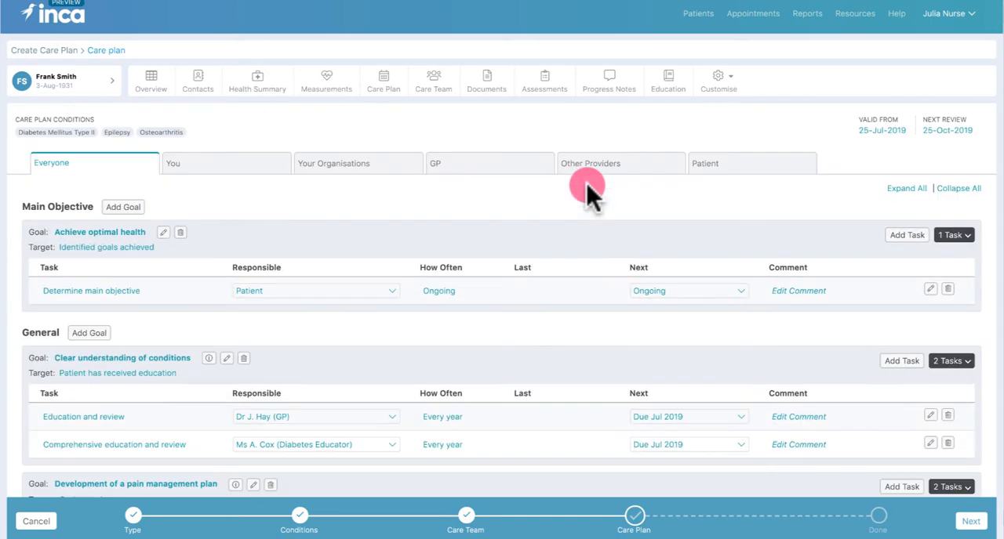
left_click(971, 525)
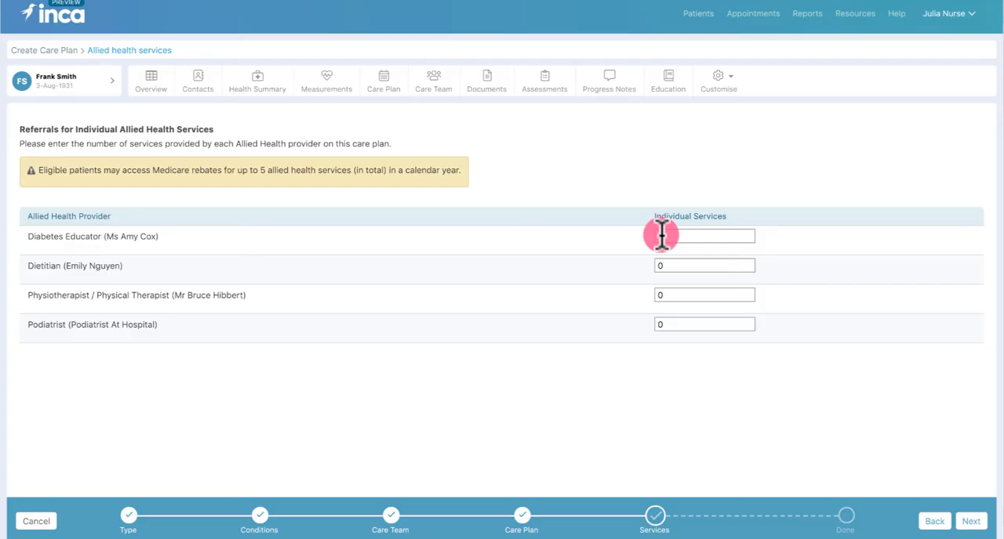
left_click(679, 239)
Set the individual allied health services to 1 for the diabetes educator, 3 for the dietitian and 1 for the physiotherapist
type("1")
left_click(674, 266)
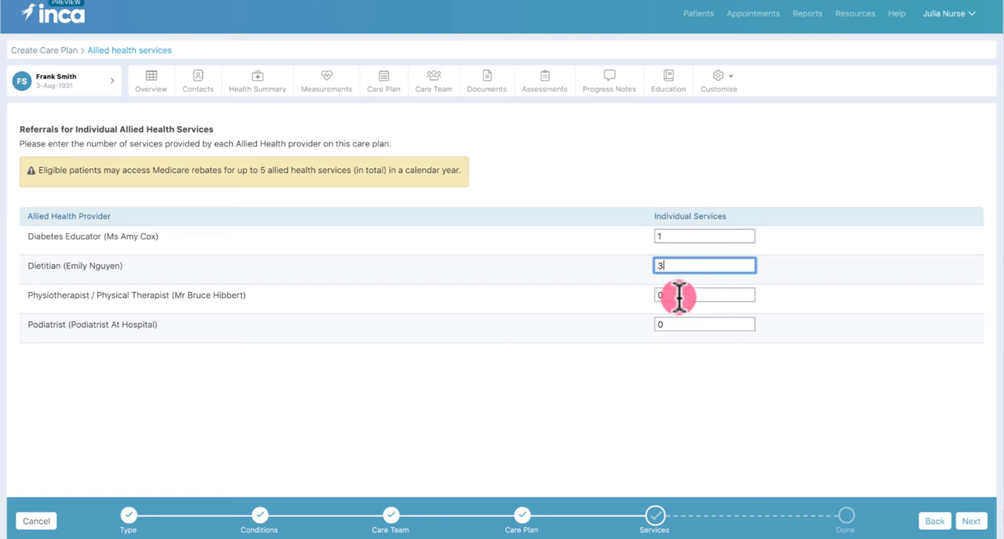
left_click(676, 295)
type("1")
left_click(689, 324)
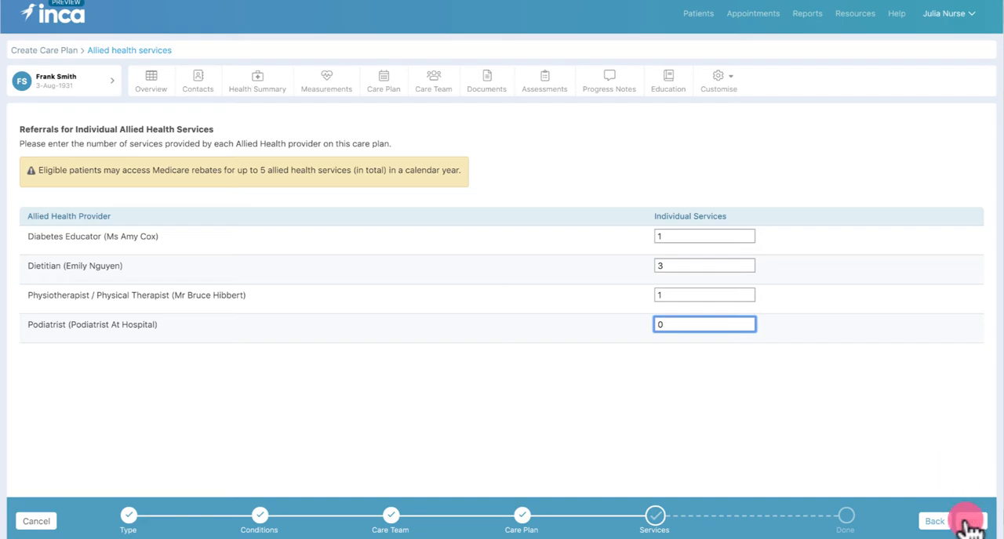
Submit the allied health services and finish releasing the approved care plan to the care team
left_click(970, 522)
left_click(679, 243)
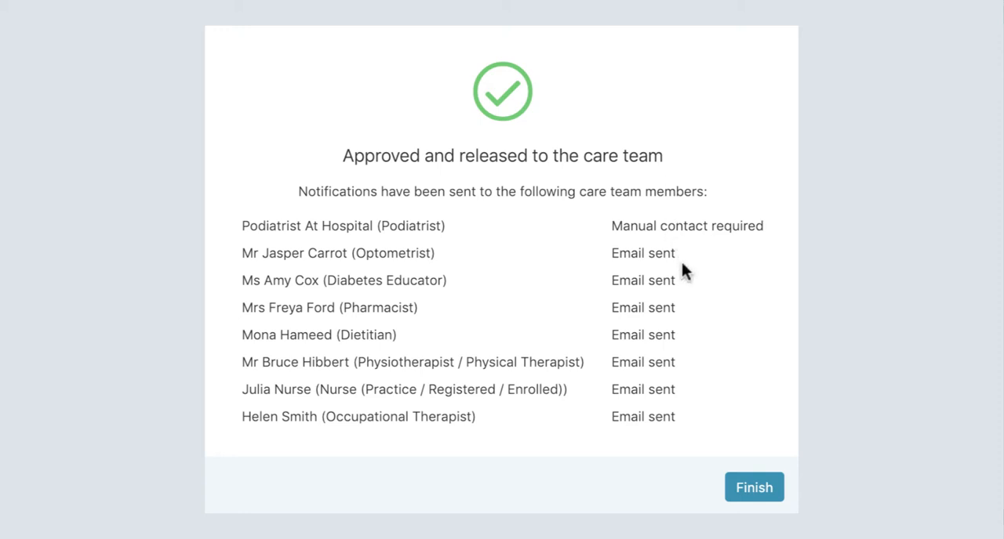
left_click(747, 496)
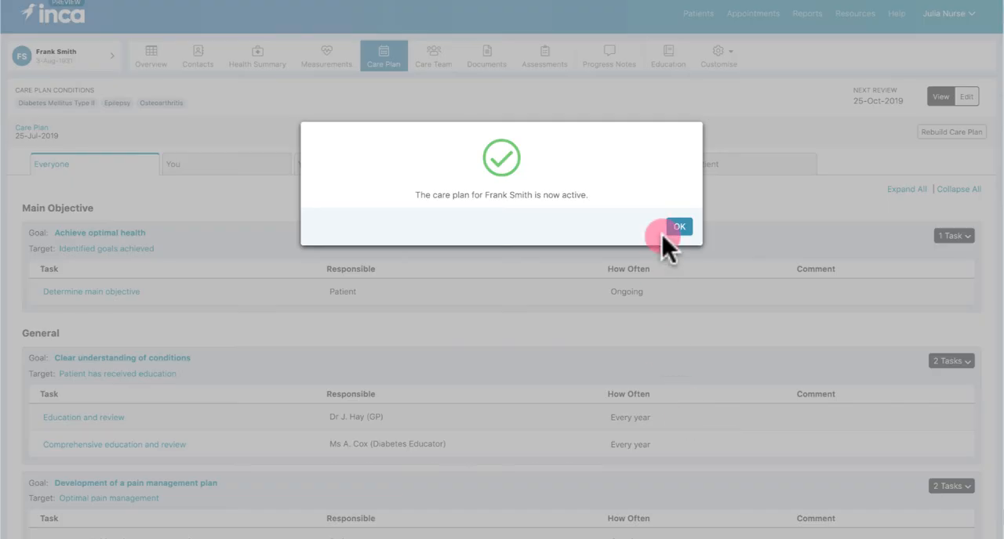
left_click(678, 231)
left_click(677, 231)
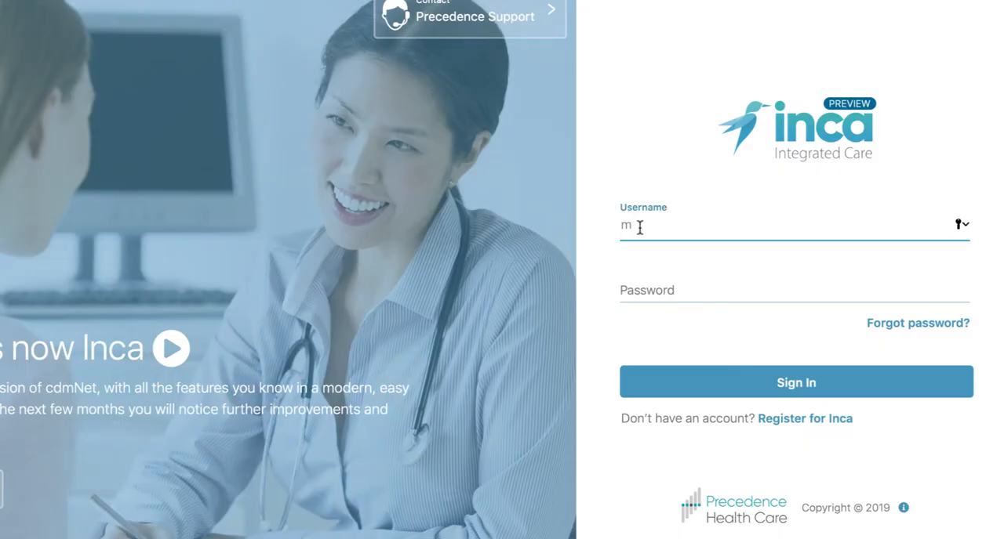
Sign in to Inca as the notified dietitian with the account's username and password
type("hameed")
key("Tab")
type("••••••••")
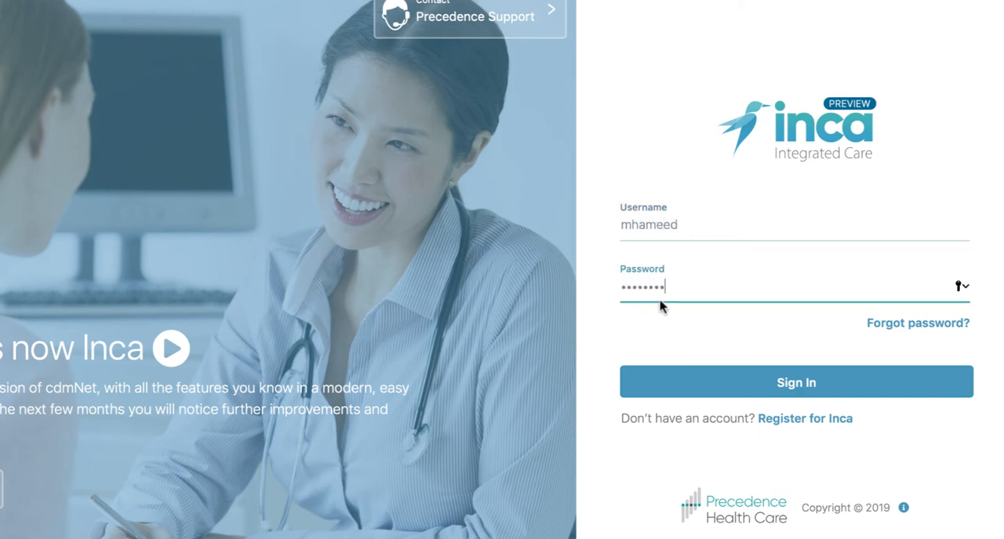
left_click(676, 390)
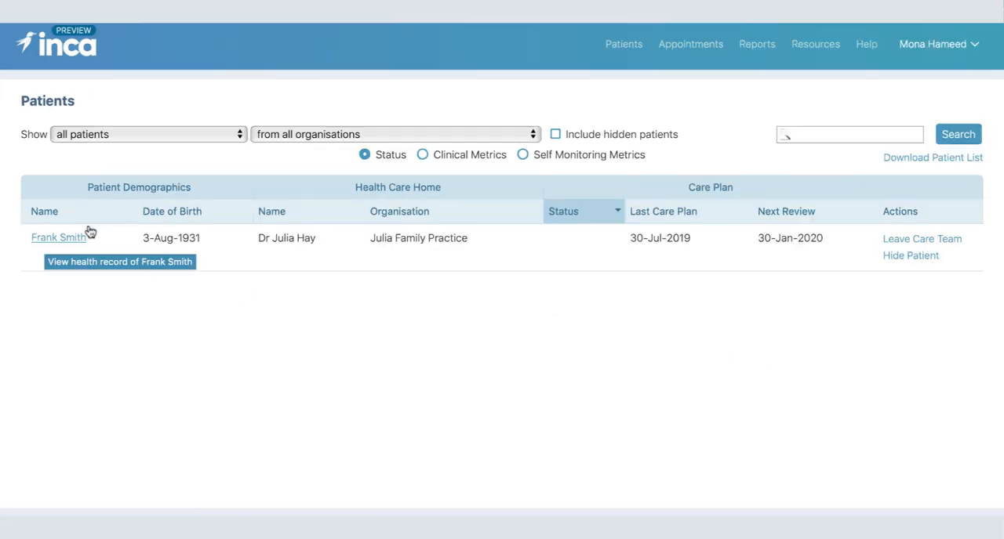
Open the patient's care plan, expand all goals and examine their tasks through to the Lifestyle section
left_click(100, 232)
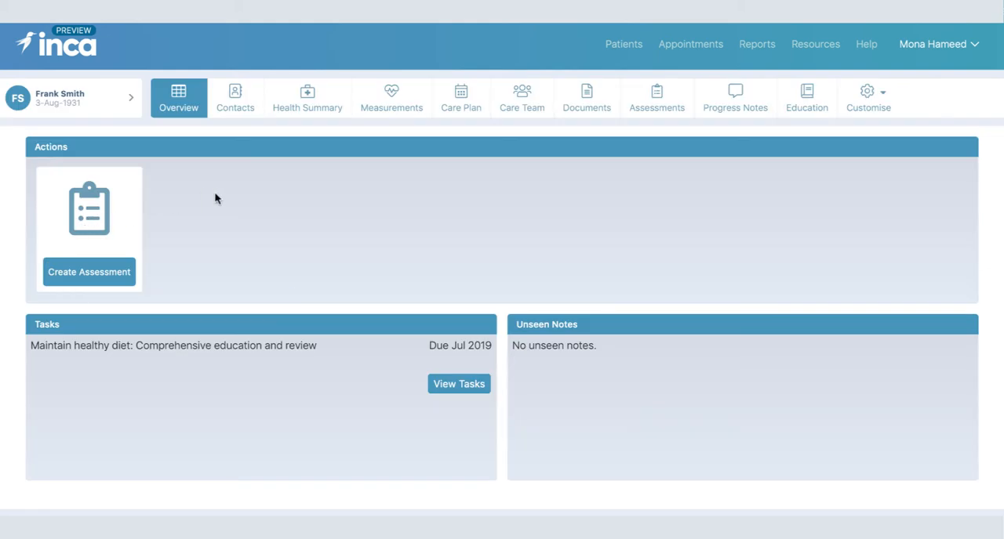
left_click(462, 104)
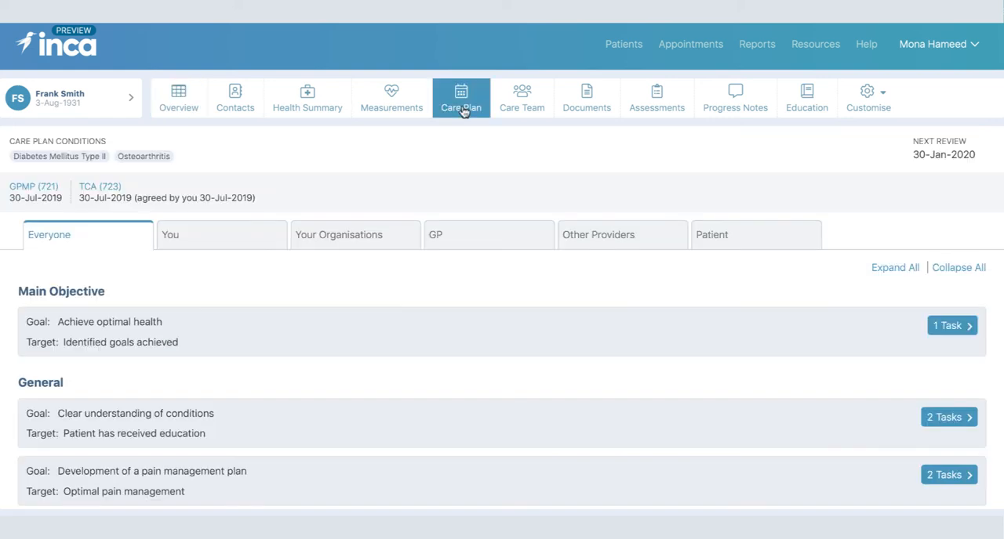
left_click(902, 267)
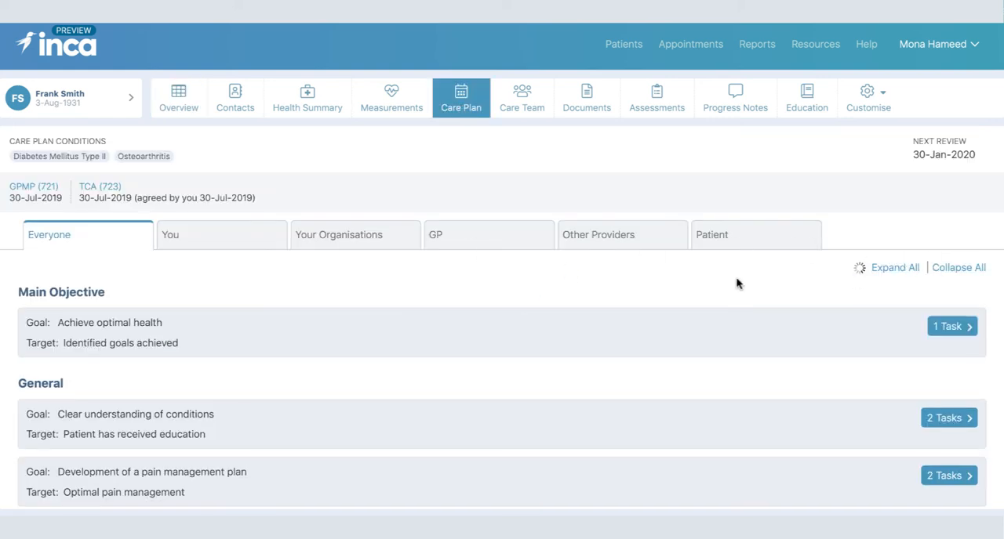
scroll(556, 271, "down", 10)
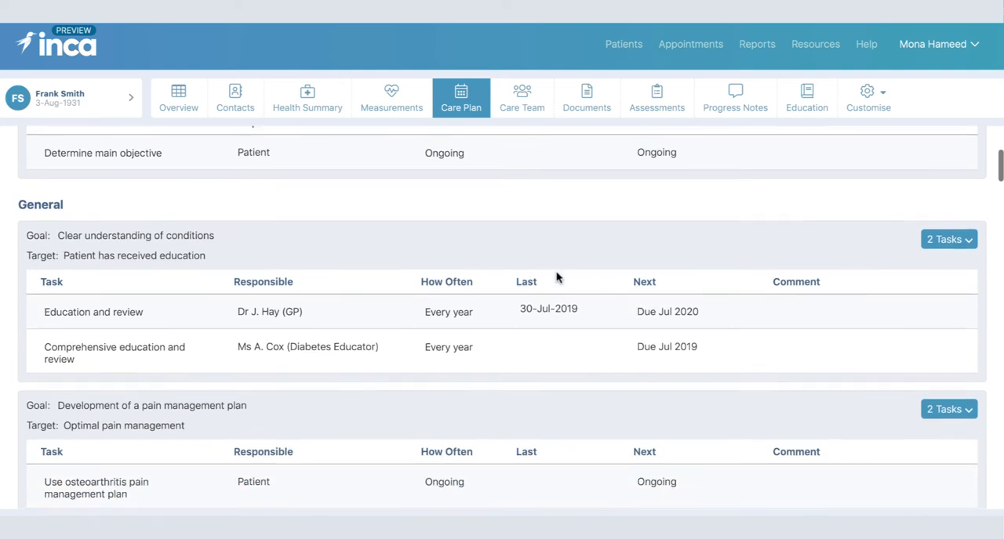
scroll(556, 277, "down", 3)
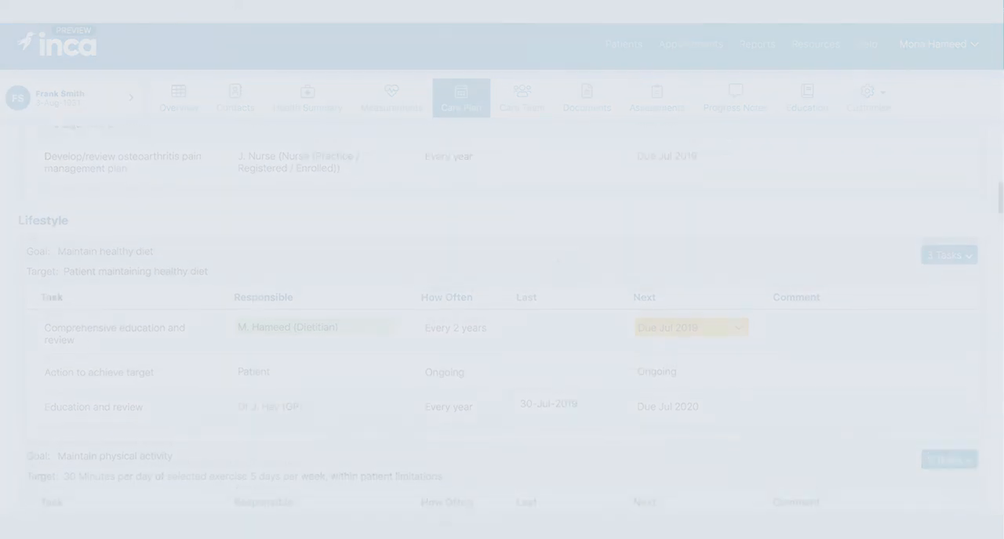